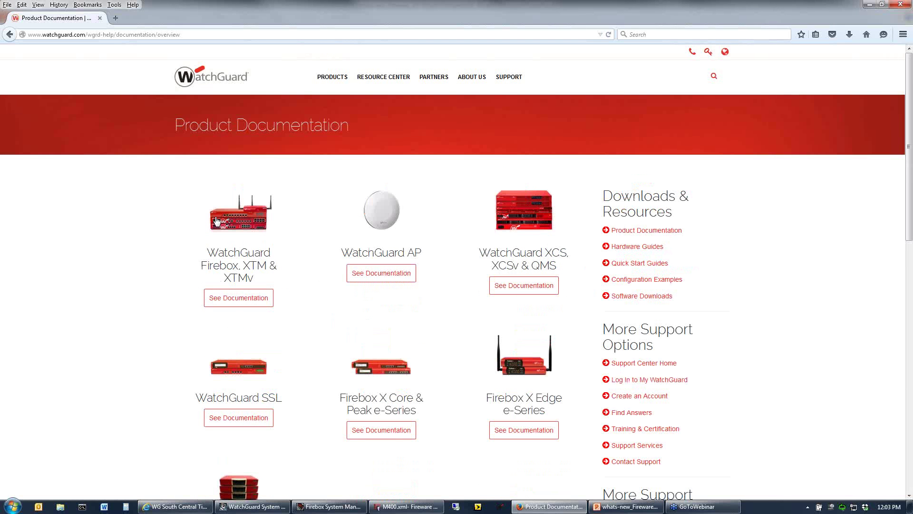
Open the Firebox, XTM & XTMv documentation and highlight the What's New in Fireware v11.10 title.
click(233, 299)
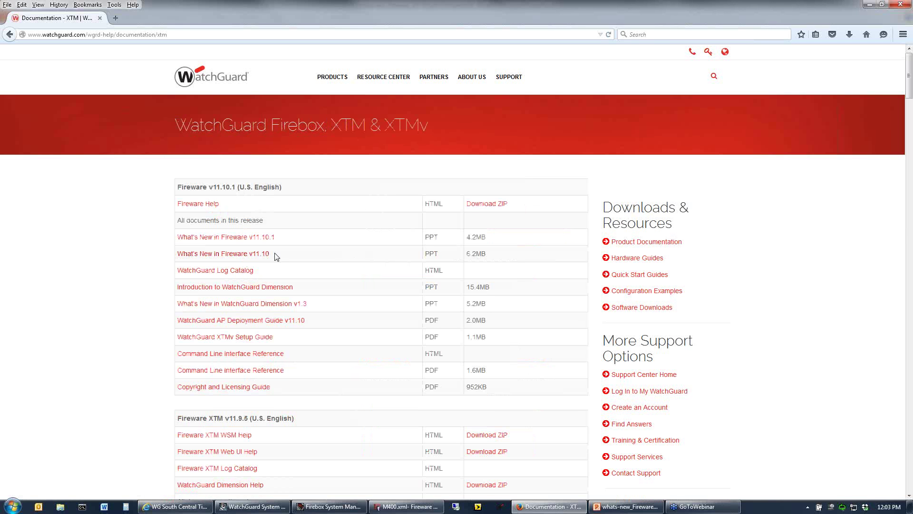
drag(278, 254, 177, 256)
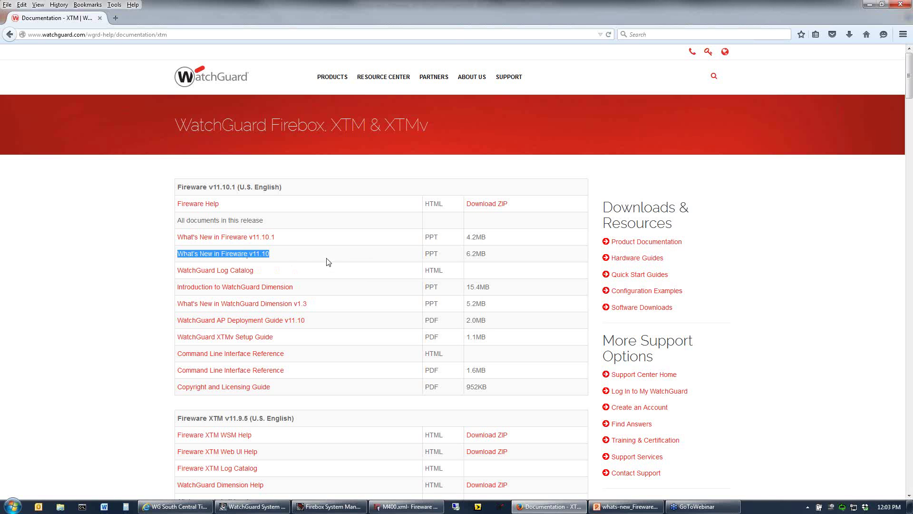
click(309, 258)
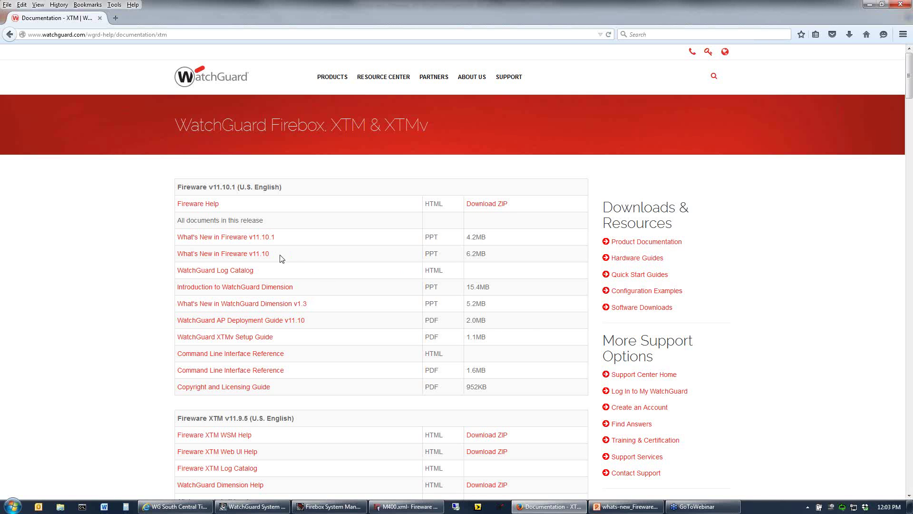
Highlight the v11.10 and v11.10.1 document titles, then minimize Firefox to reveal the presentation.
drag(273, 255, 205, 254)
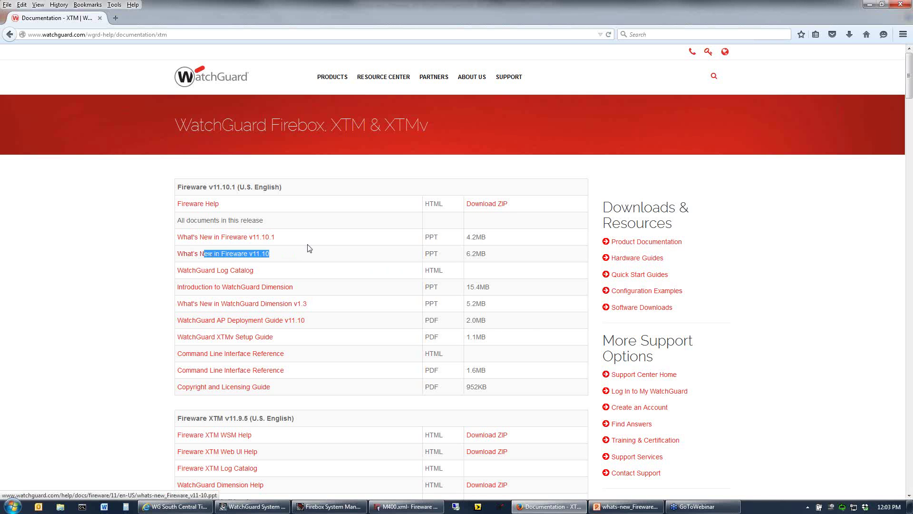
drag(276, 241, 180, 243)
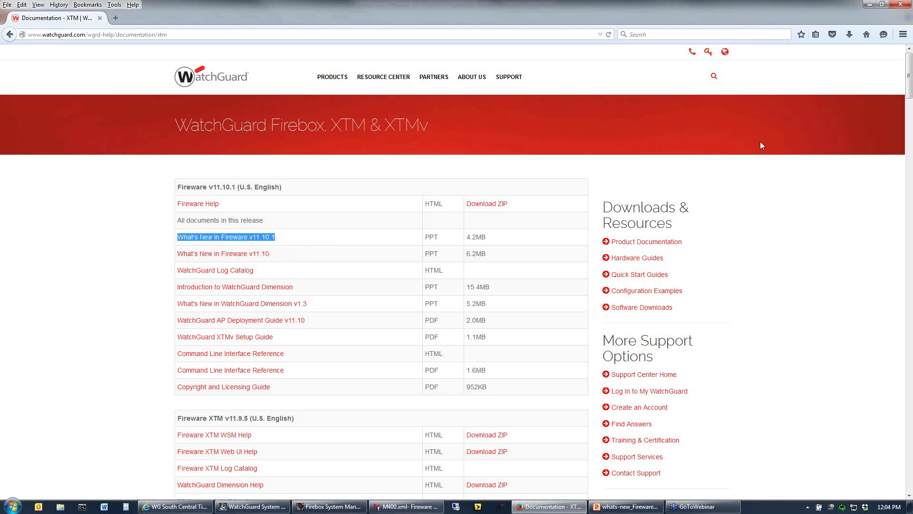
click(869, 6)
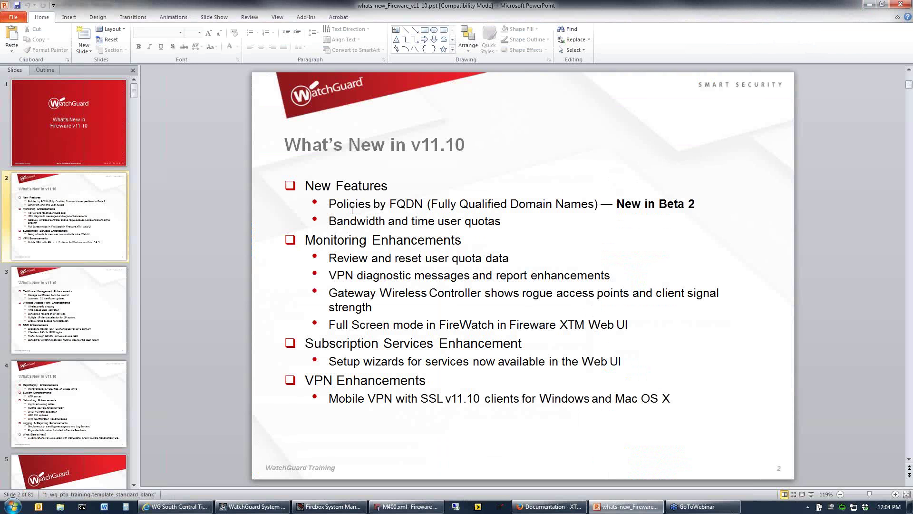
Highlight the Policies by FQDN bullet, then scroll the deck to slide 6, Policies by FQDN.
click(337, 201)
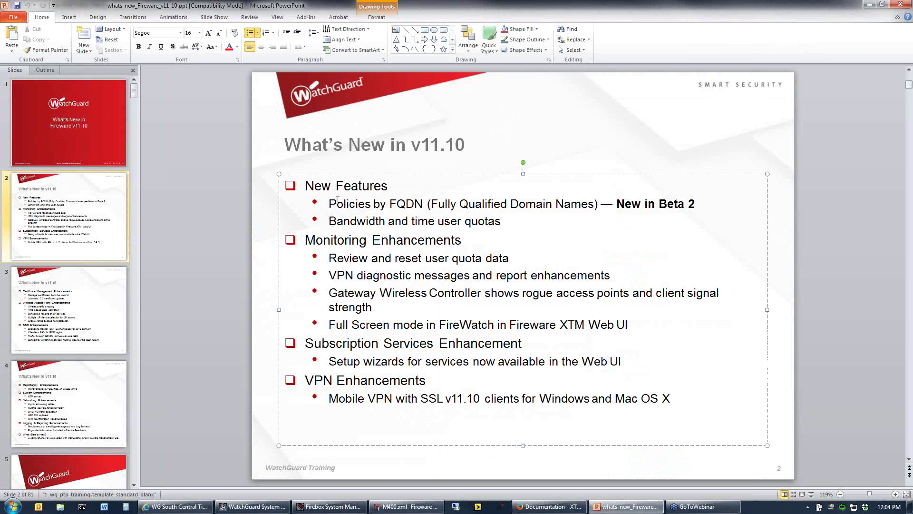
drag(330, 204, 601, 222)
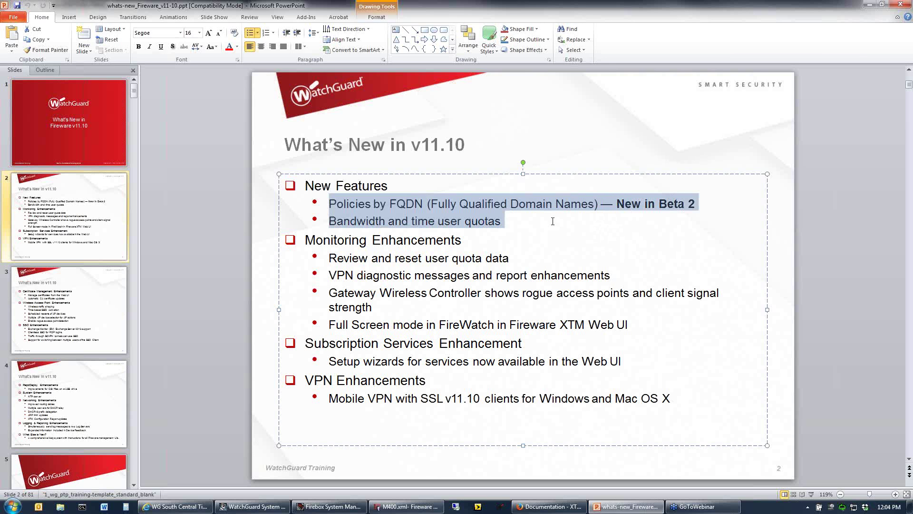
click(497, 112)
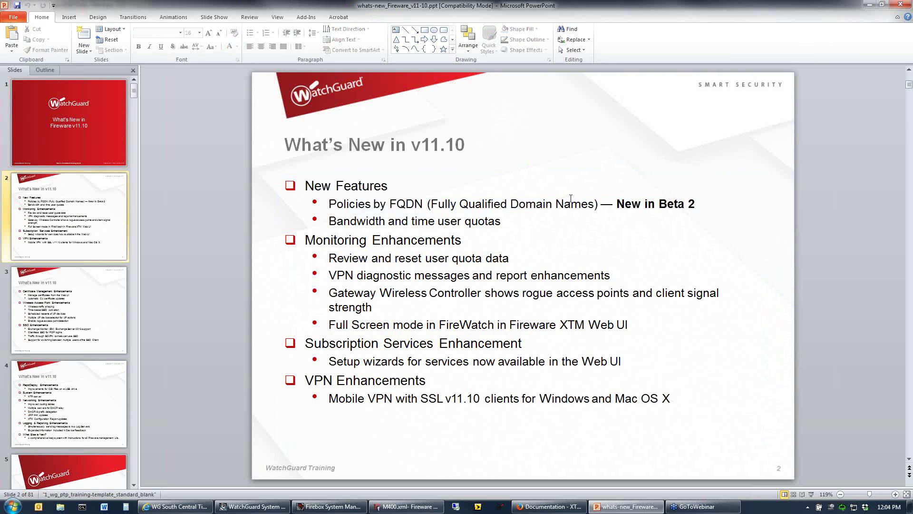
scroll(571, 198, down, 4)
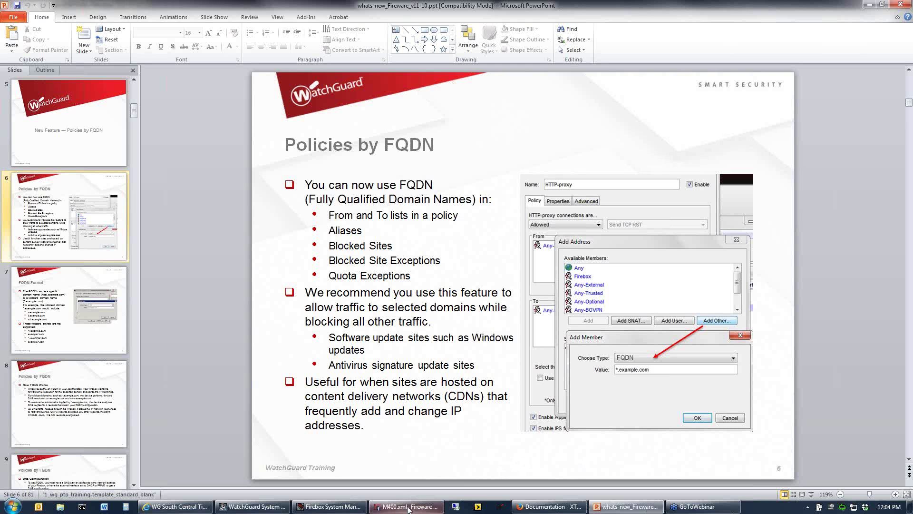
mouse_move(415, 510)
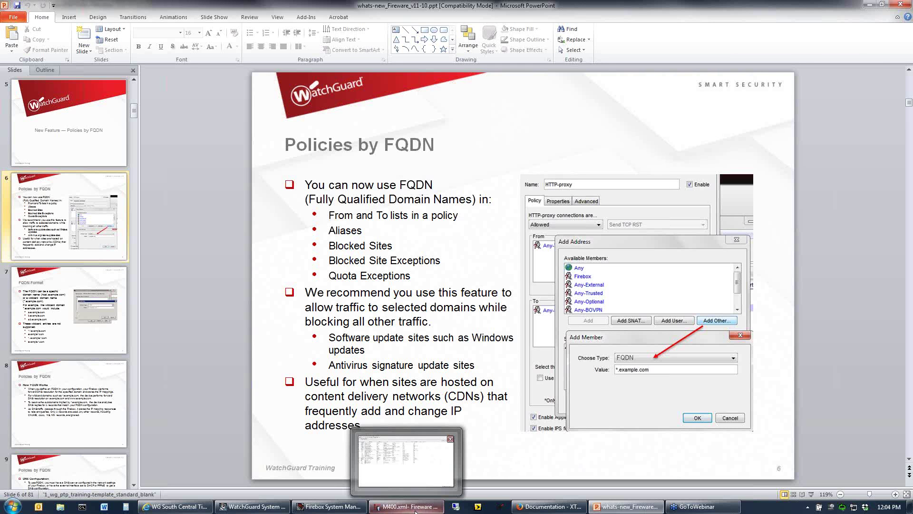
In the M400.xml configuration, create a new HTTP packet-filter policy.
click(415, 508)
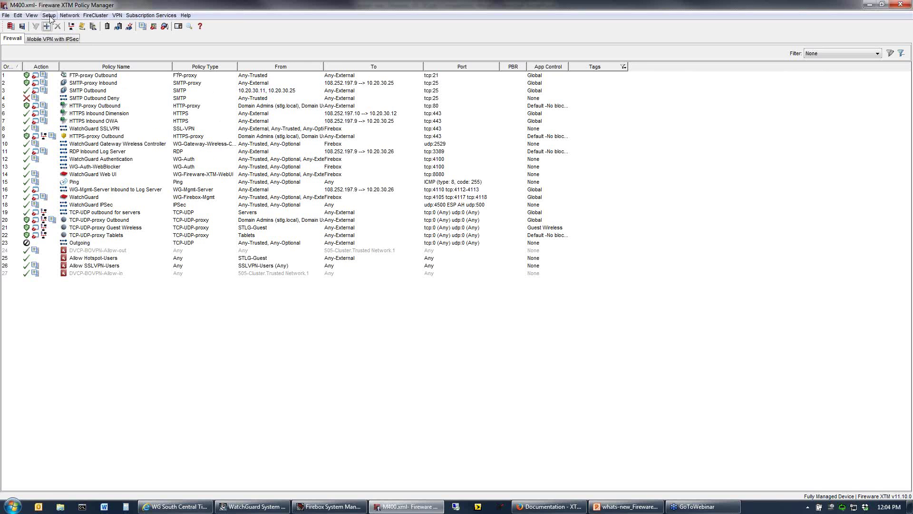
click(46, 27)
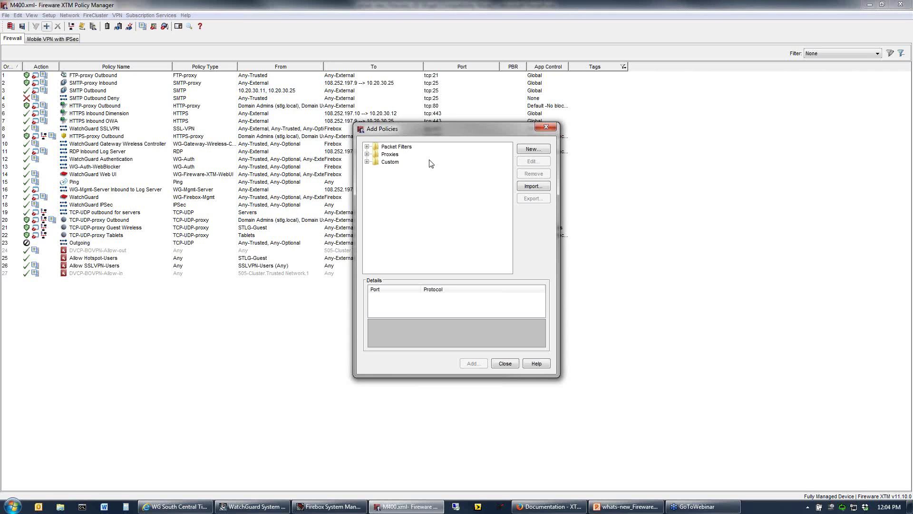
click(409, 147)
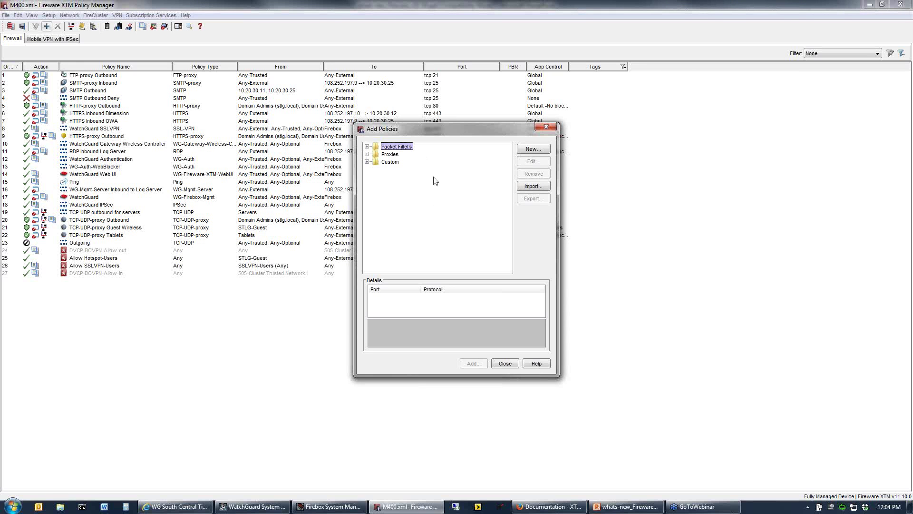
double_click(384, 148)
scroll(421, 195, down, 6)
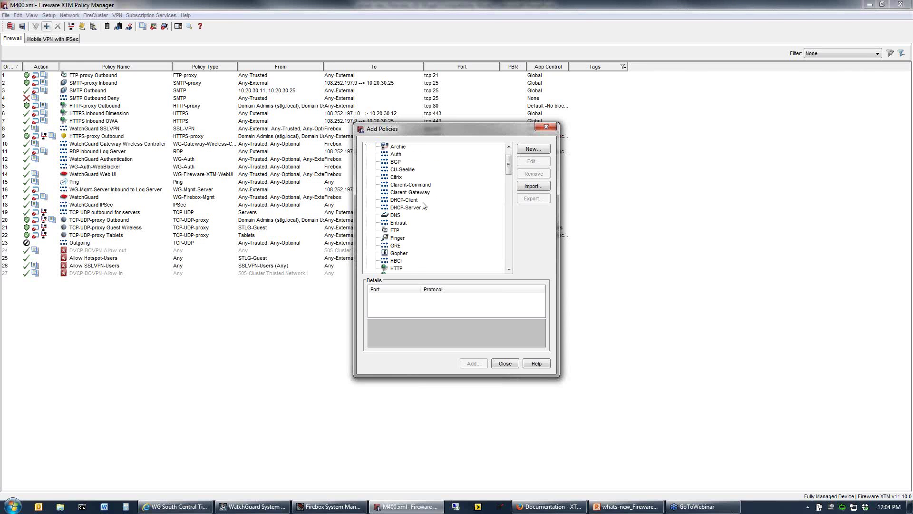
double_click(394, 246)
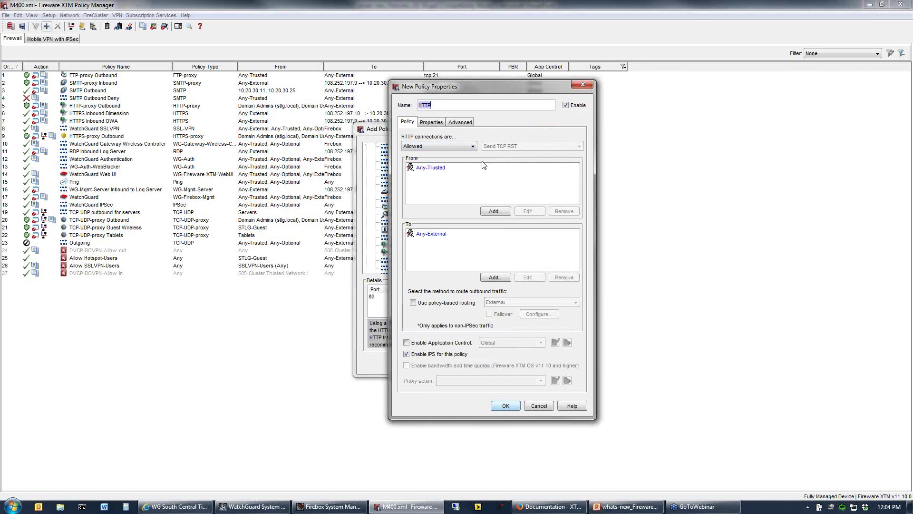
Remove Any-External from the HTTP policy's destinations, keeping Any-Trusted as the source.
click(430, 169)
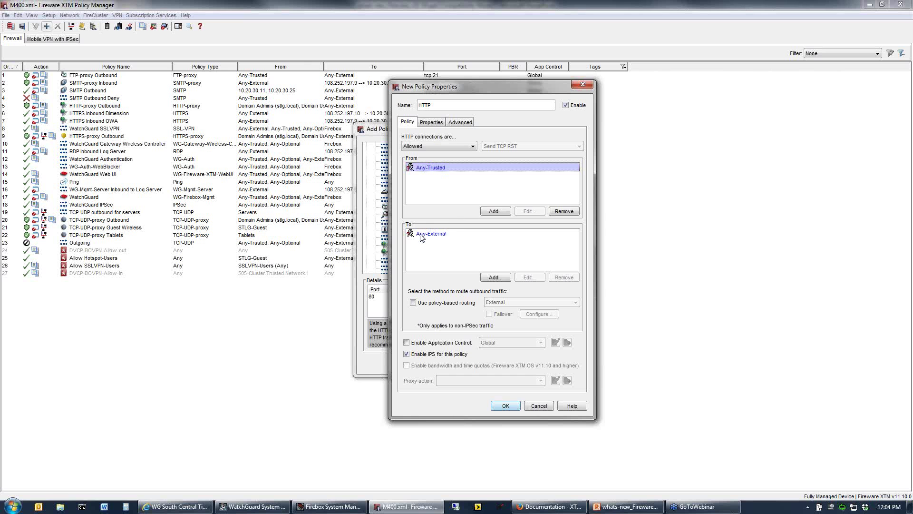
click(421, 236)
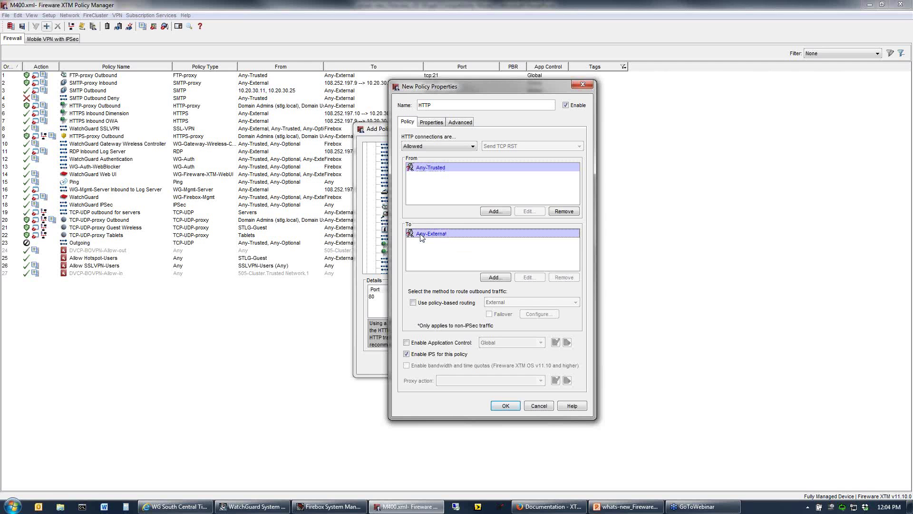
click(565, 277)
Add google.com as a Host Name (DNS lookup) destination, resolving to 173.194.46.x addresses.
click(494, 277)
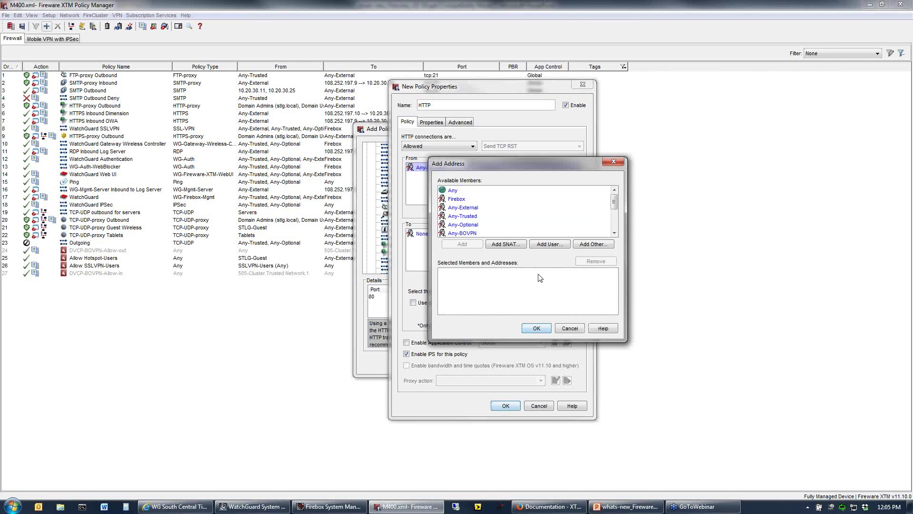
click(594, 246)
click(603, 226)
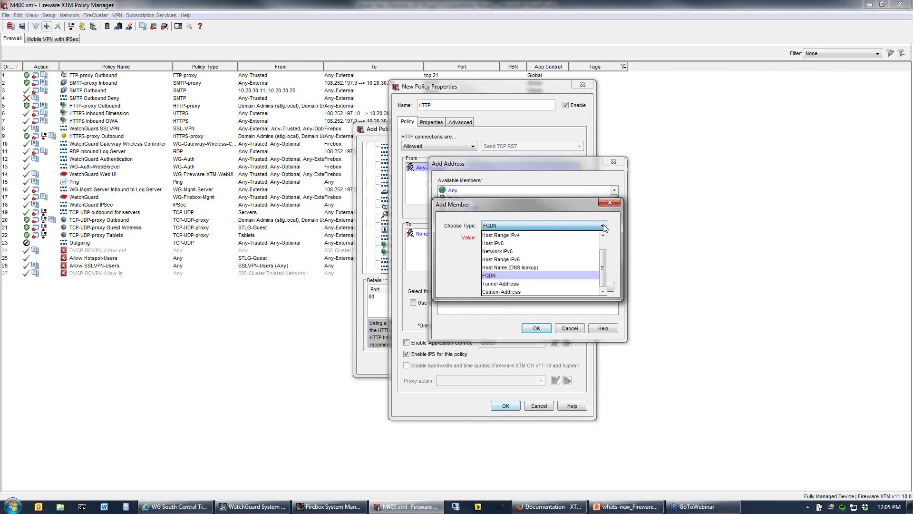
click(523, 268)
click(492, 239)
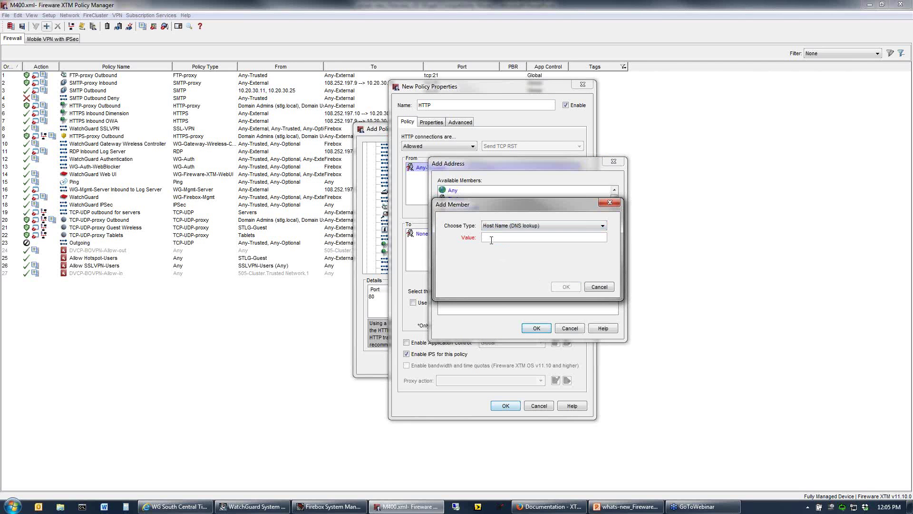
text(google.com)
click(566, 287)
mouse_move(615, 285)
mouse_down()
mouse_move(614, 302)
mouse_move(614, 284)
mouse_up()
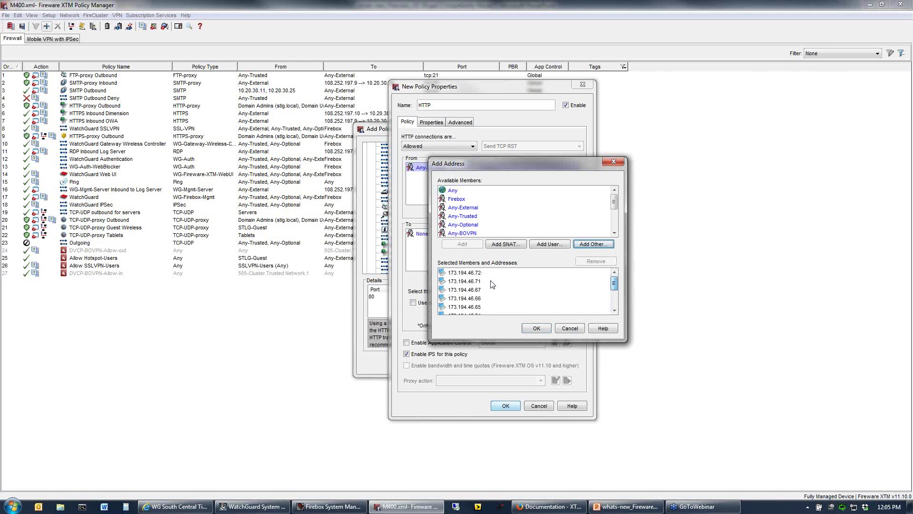
Select all resolved addresses, 173.194.46.64 through 173.194.46.78, in the member list.
click(474, 275)
scroll(471, 283, down, 3)
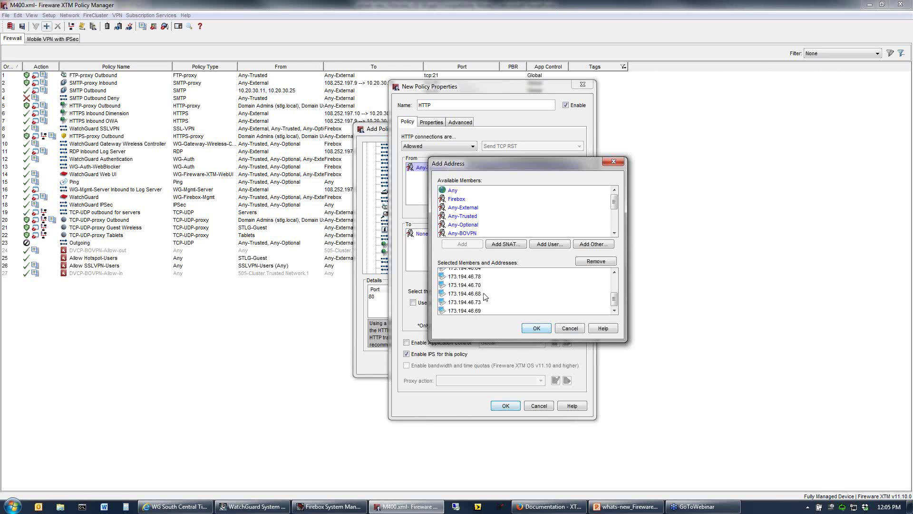
drag(616, 304, 615, 287)
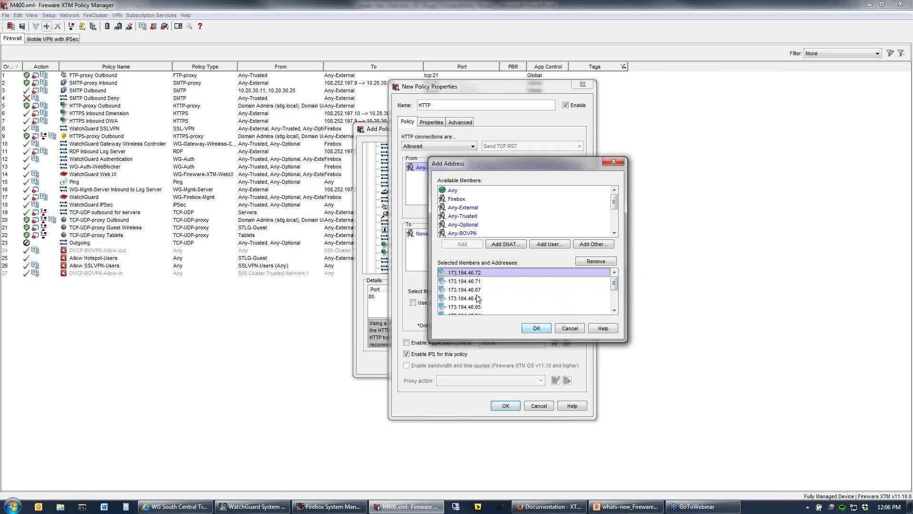
key(shift+End)
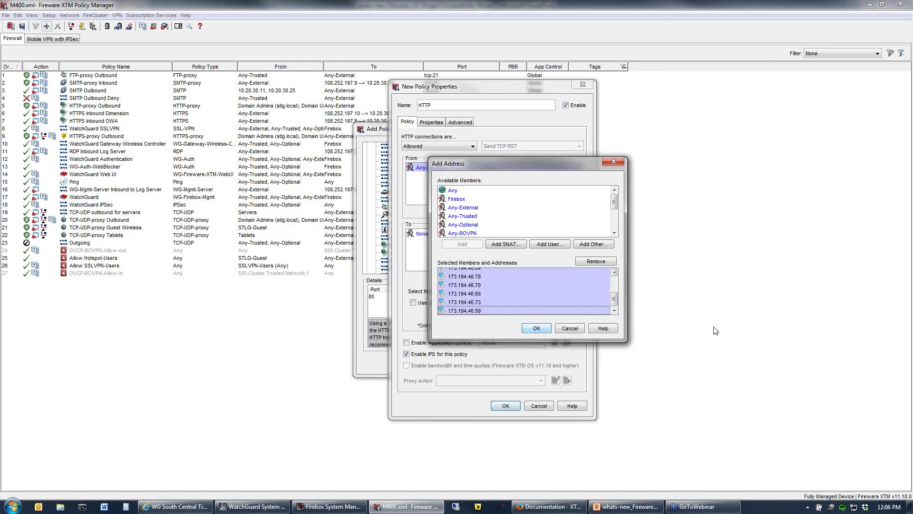
Remove the resolved addresses, then add and remove an FQDN google.com entry, leaving the list empty.
click(591, 261)
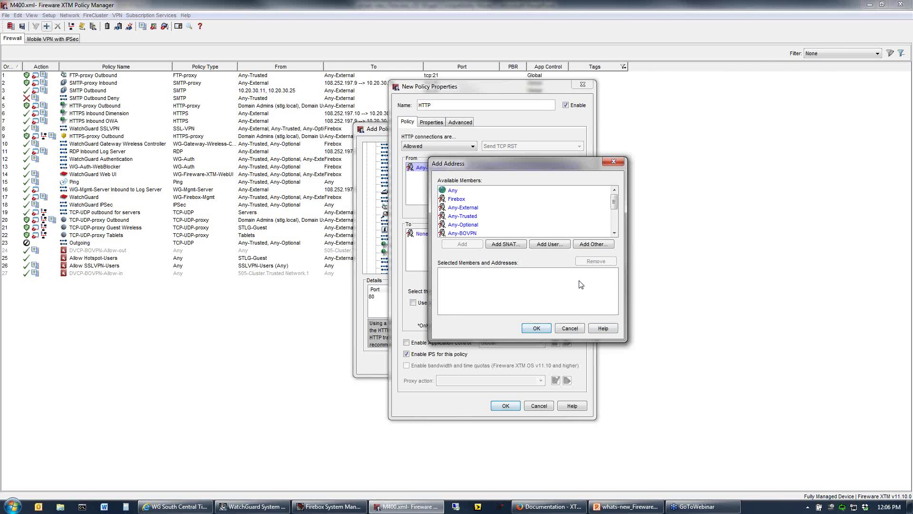
click(595, 244)
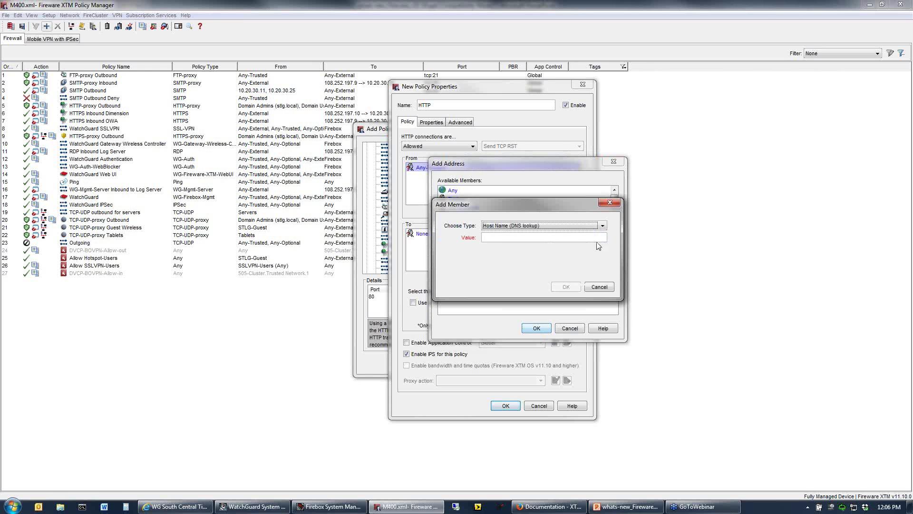
click(604, 228)
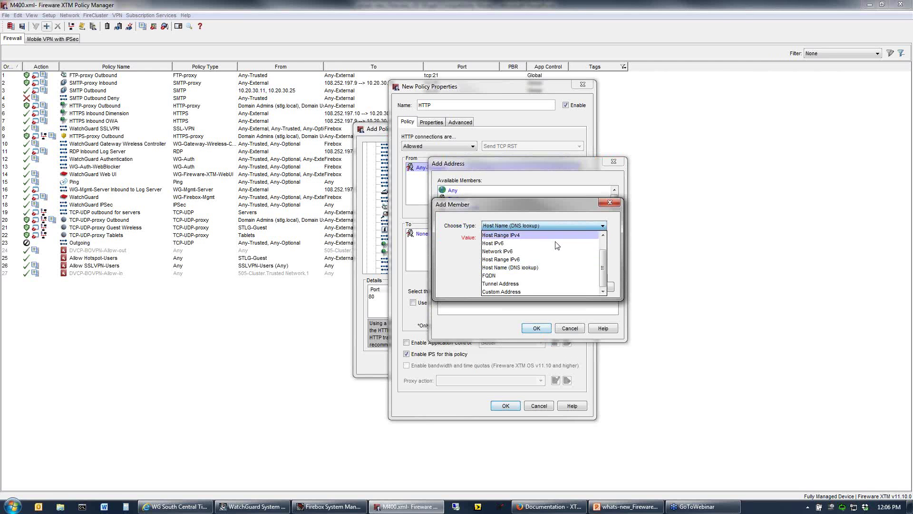
click(505, 278)
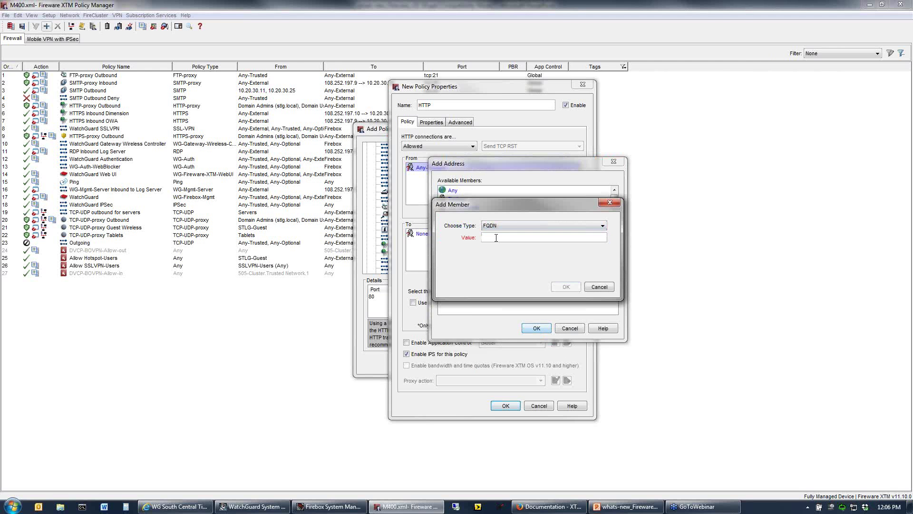
text(google.com)
click(555, 289)
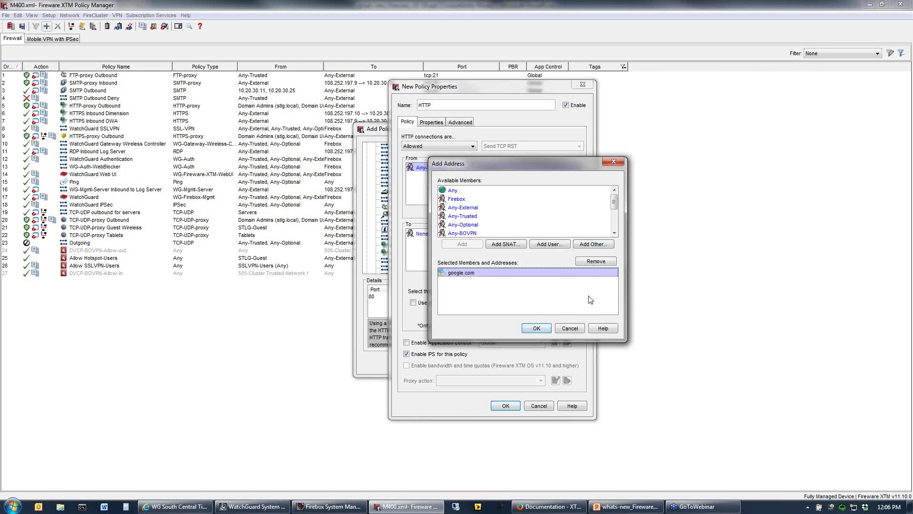
click(604, 261)
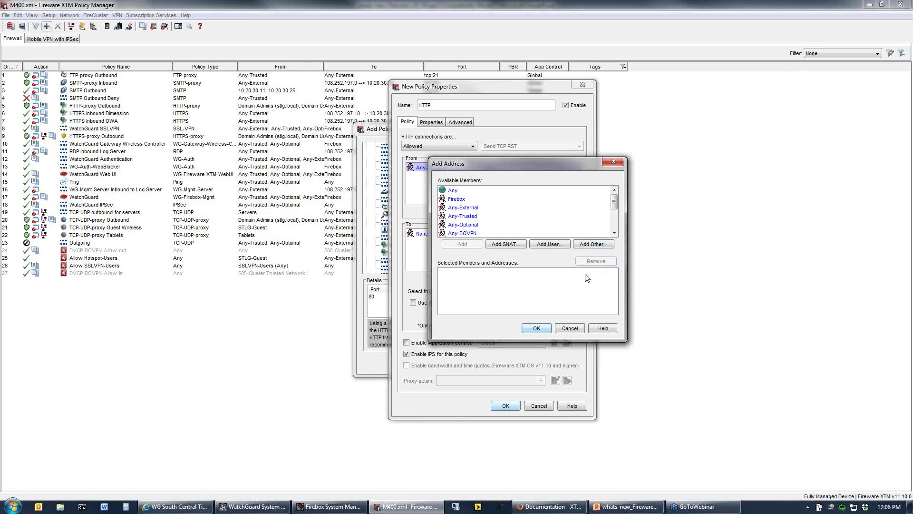
Add *.google.com as an FQDN member and apply it as the HTTP policy's destination.
click(592, 245)
click(603, 226)
click(603, 226)
click(528, 239)
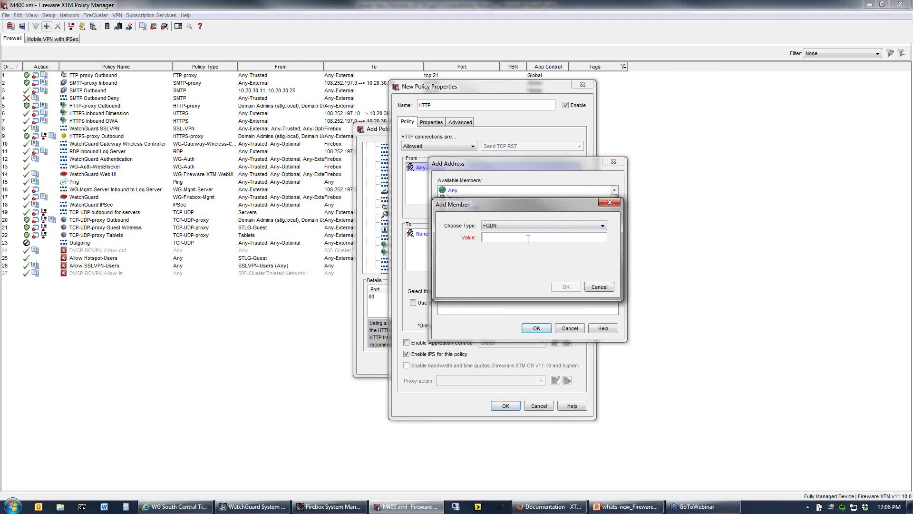
text(*)
click(567, 288)
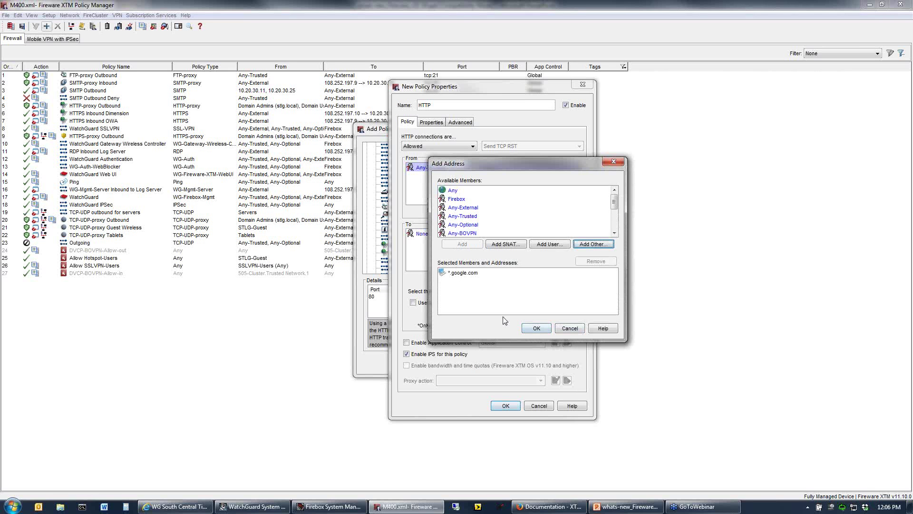
click(537, 328)
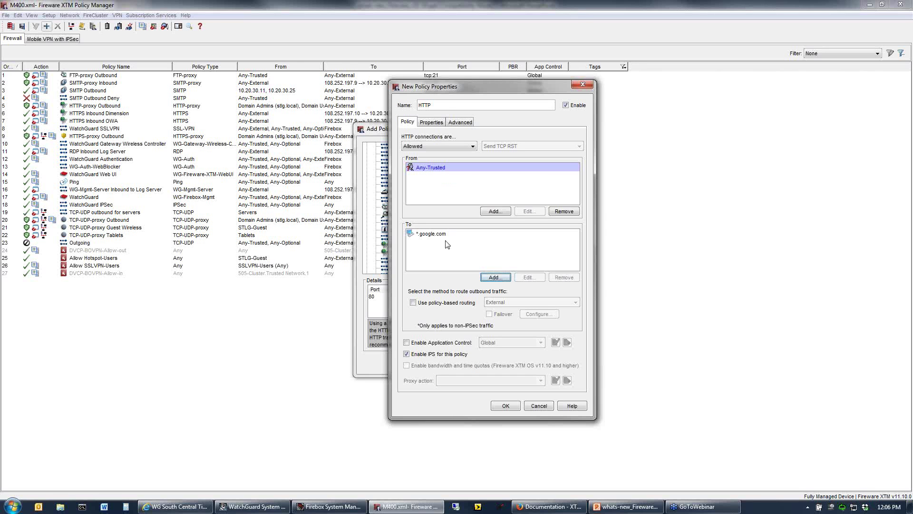
Rename the policy 'Tips and Tricks Demo', save it, and select it in the policy list.
drag(451, 105, 292, 86)
text(Tips and Tricks Demo)
click(506, 406)
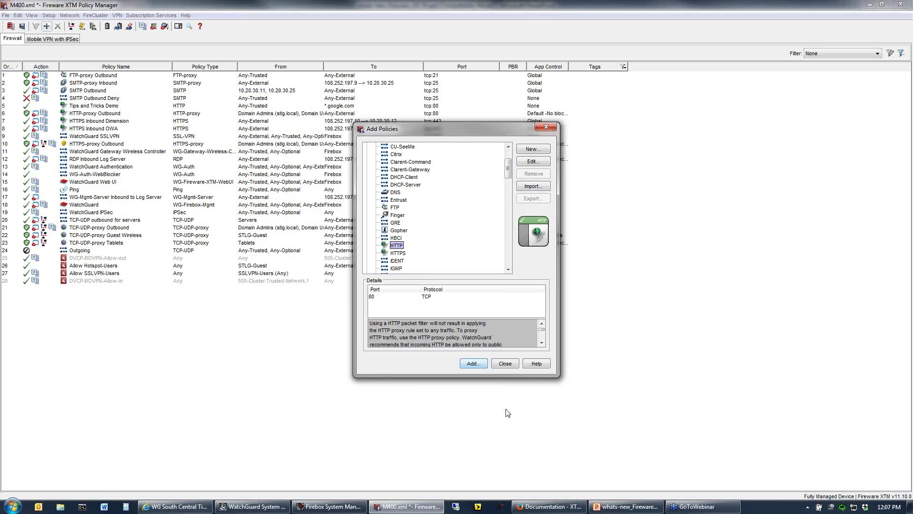
click(514, 363)
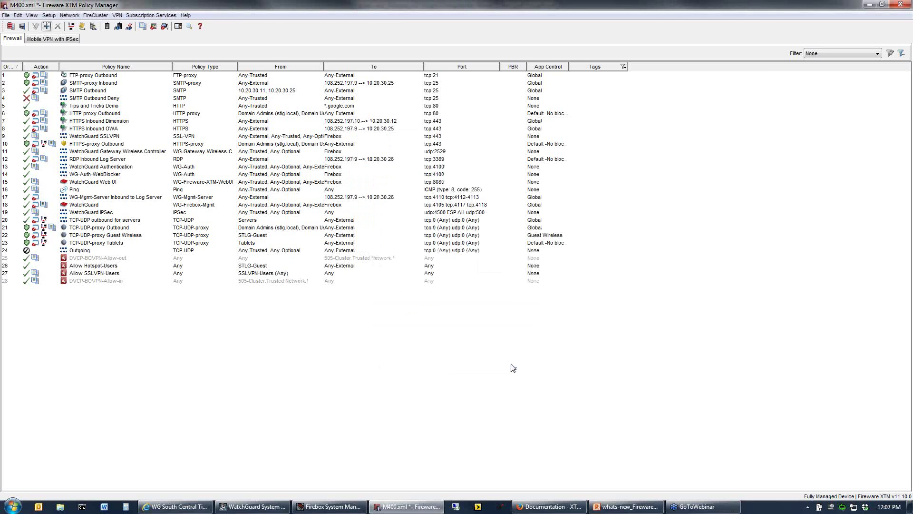
click(104, 107)
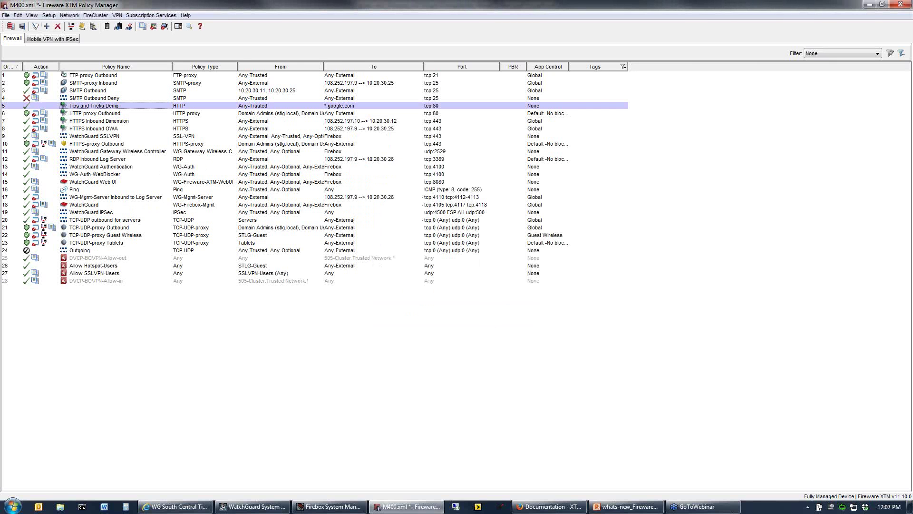
click(99, 115)
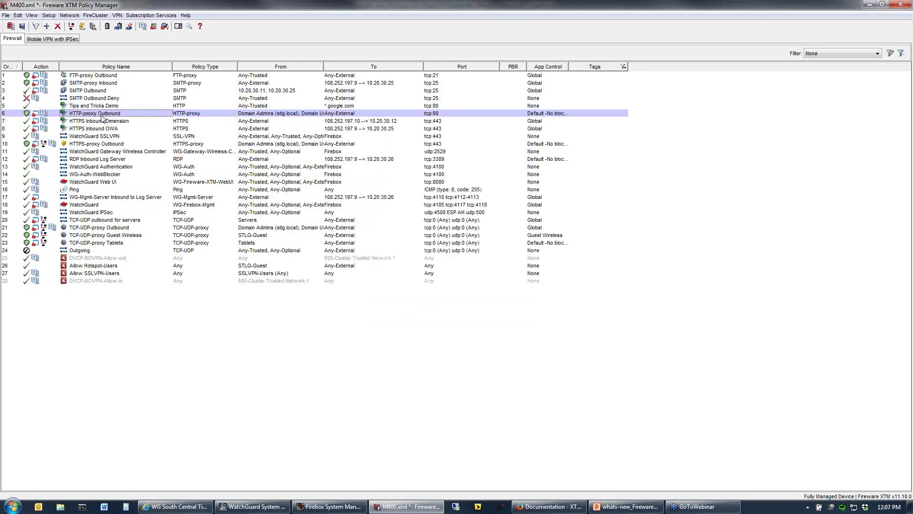
View HTTP-proxy Outbound's settings without changes, then reselect the Tips and Tricks Demo policy.
double_click(303, 114)
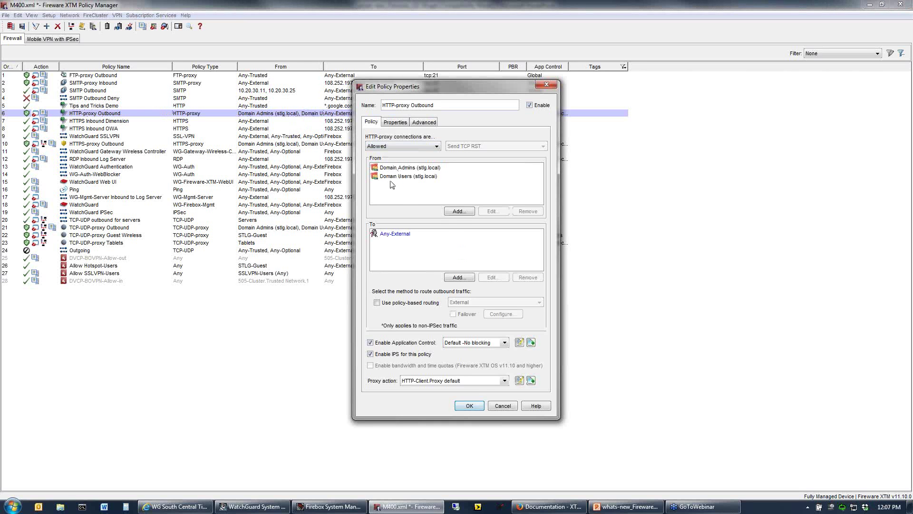
click(502, 408)
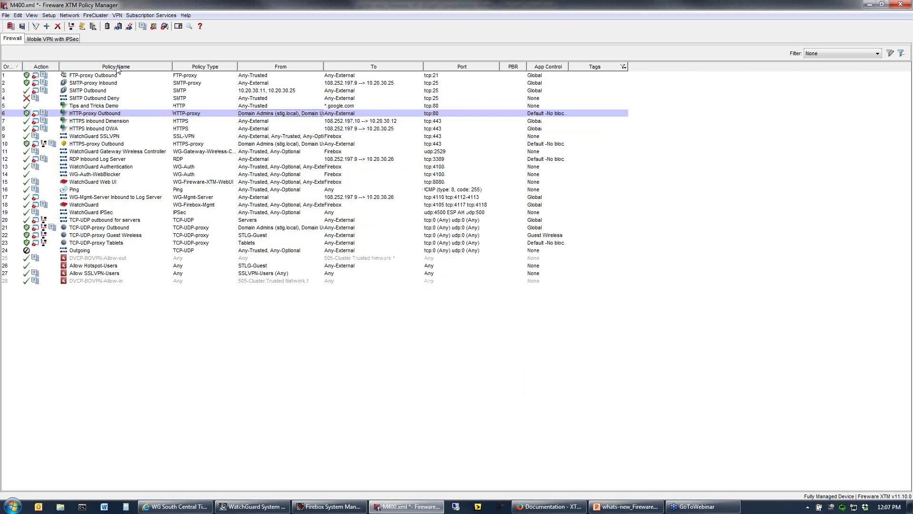
click(110, 106)
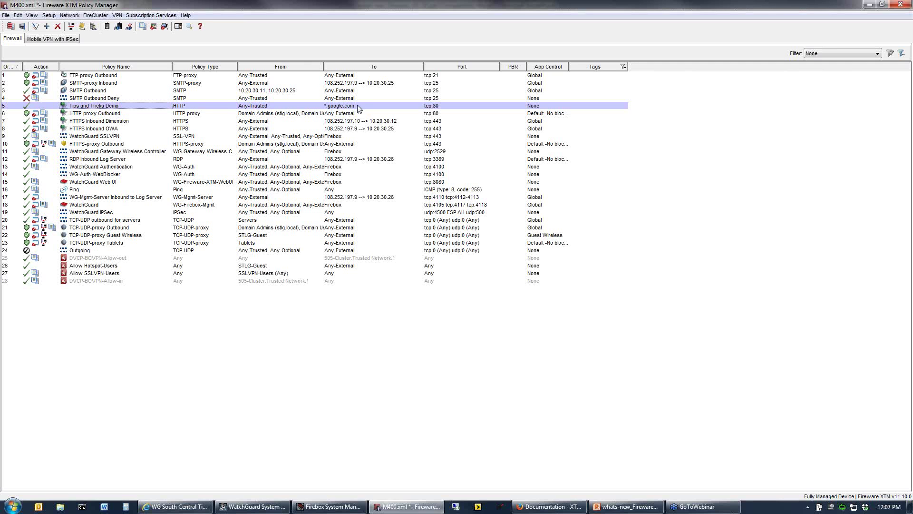
click(270, 115)
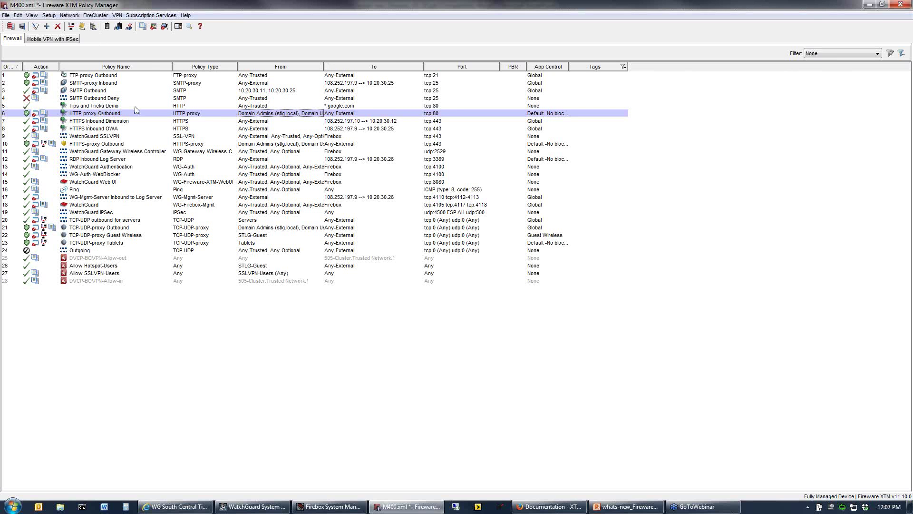
click(344, 106)
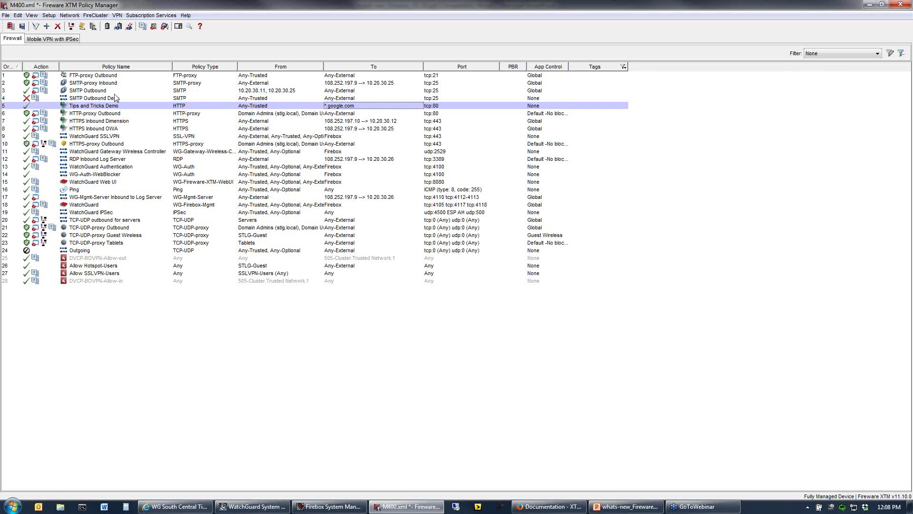
Edit Tips and Tricks Demo to add gmail.com as an FQDN destination beside *.google.com.
double_click(341, 107)
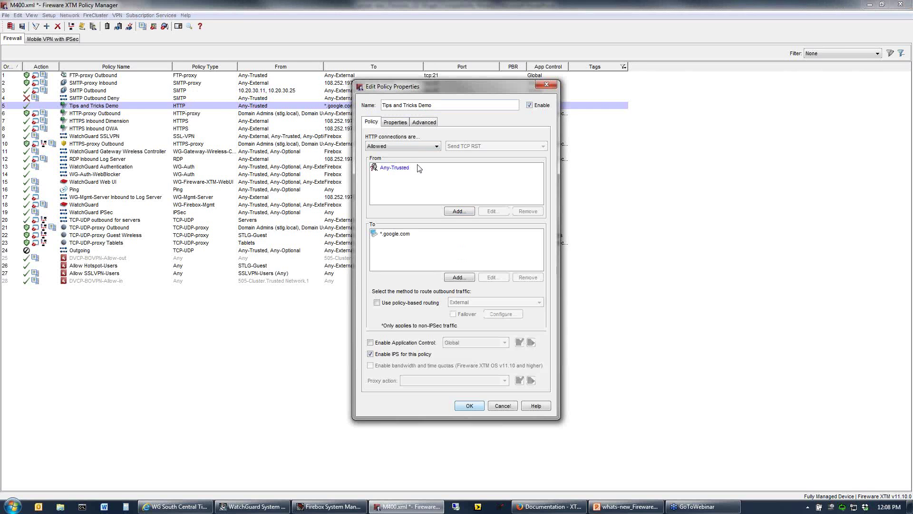
click(472, 277)
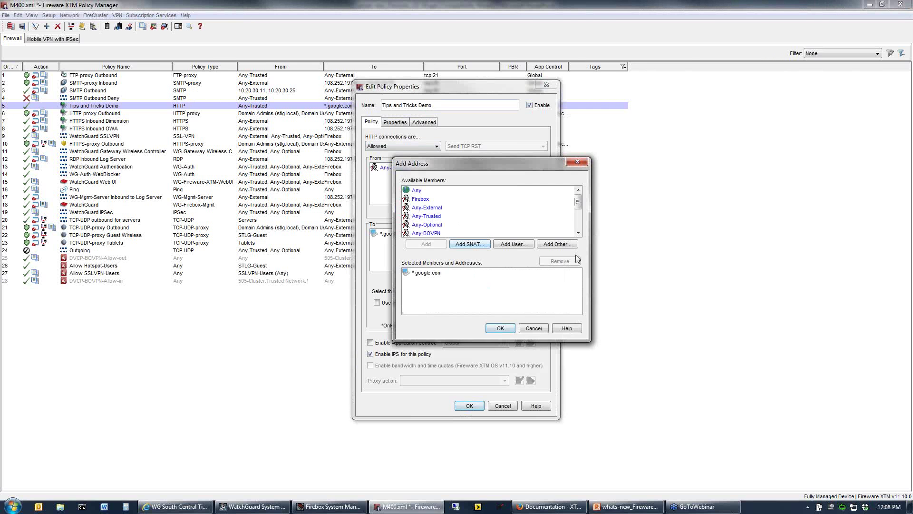
click(562, 246)
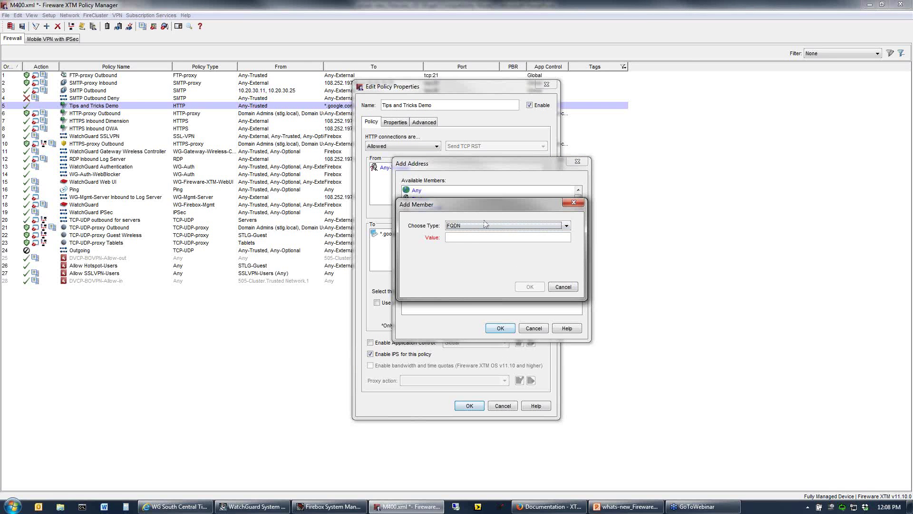
click(487, 226)
click(456, 275)
click(456, 237)
text(gmail.com)
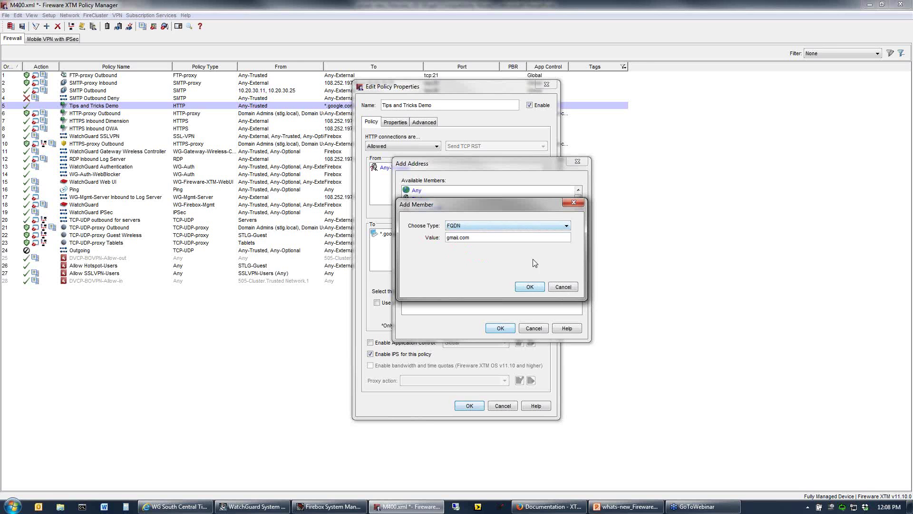
click(537, 286)
click(501, 329)
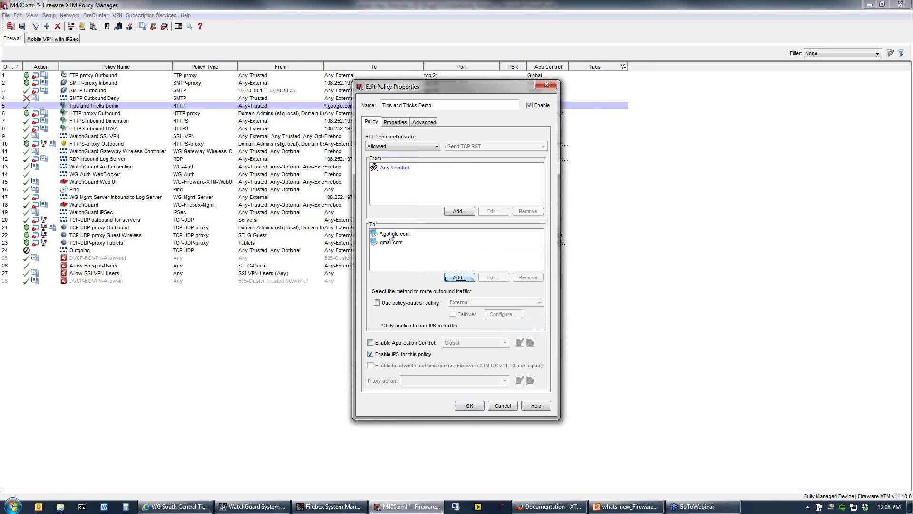
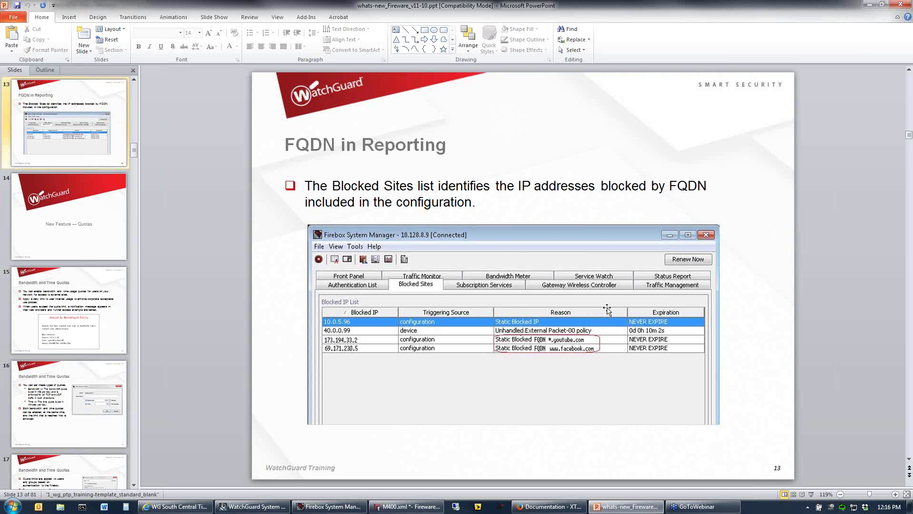
Bring M400.xml's policy list forward and select the Tips and Tricks Demo policy.
click(407, 506)
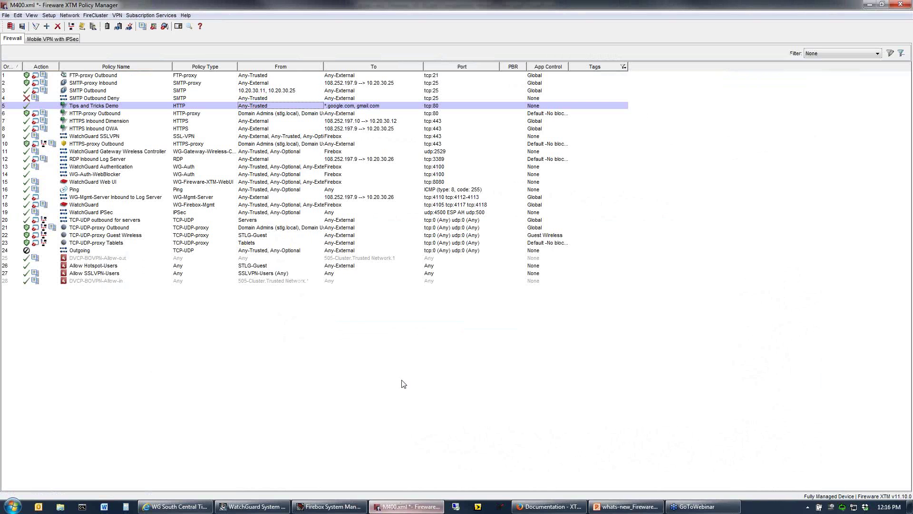
click(347, 107)
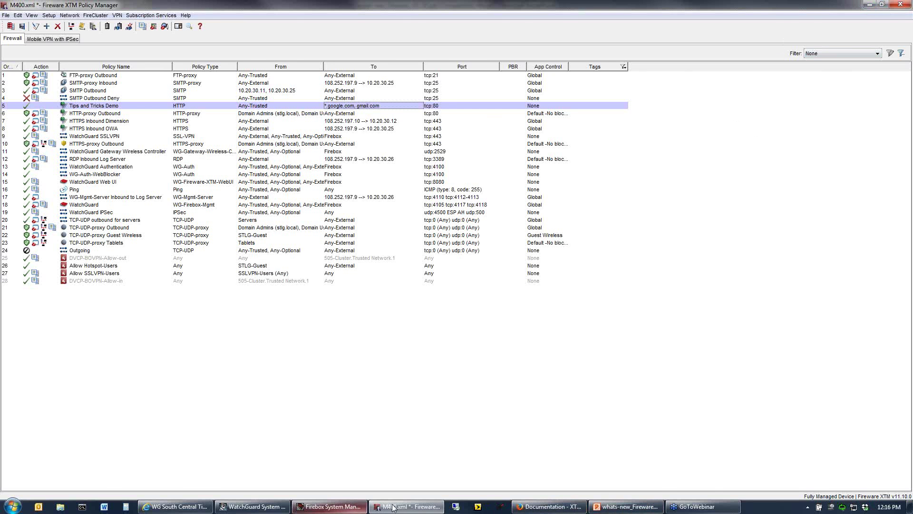
Page the slide deck from slide 13 to slide 16, Bandwidth and Time Quotas, then return to M400.xml.
click(632, 508)
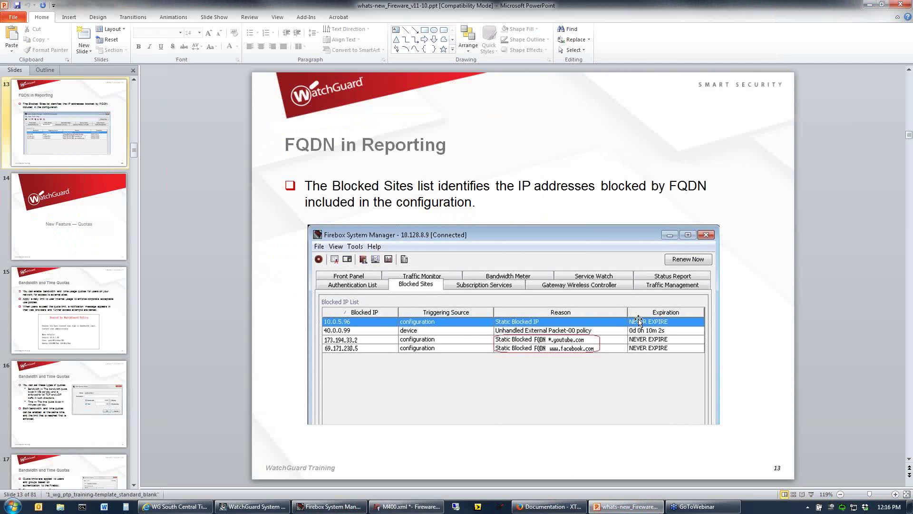
scroll(642, 333, down, 1)
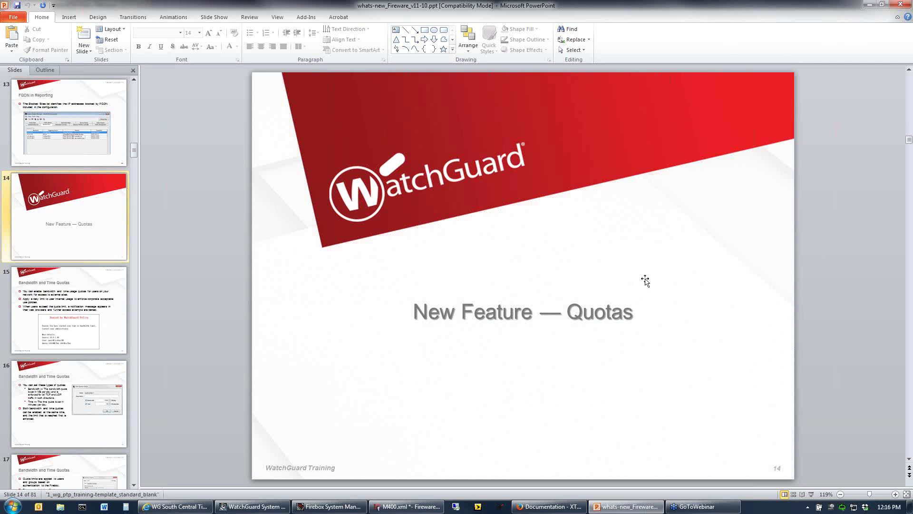
scroll(640, 274, down, 1)
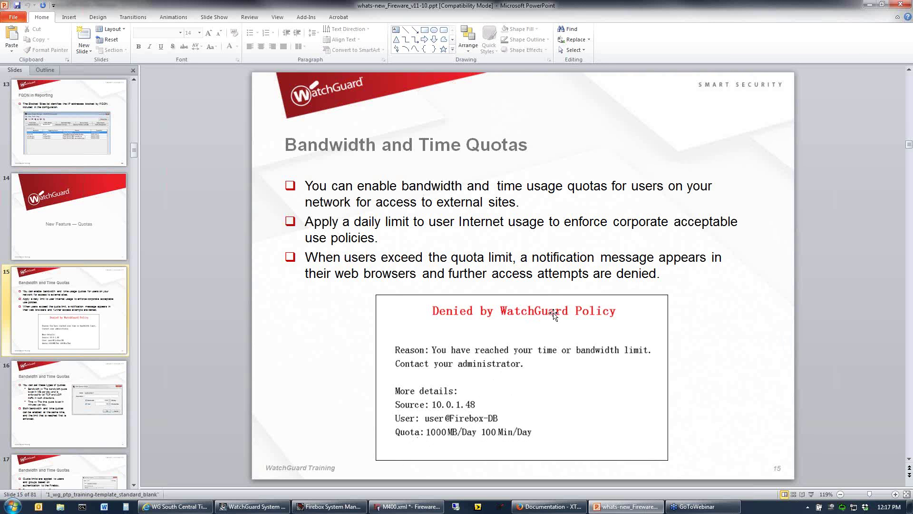
scroll(554, 316, down, 1)
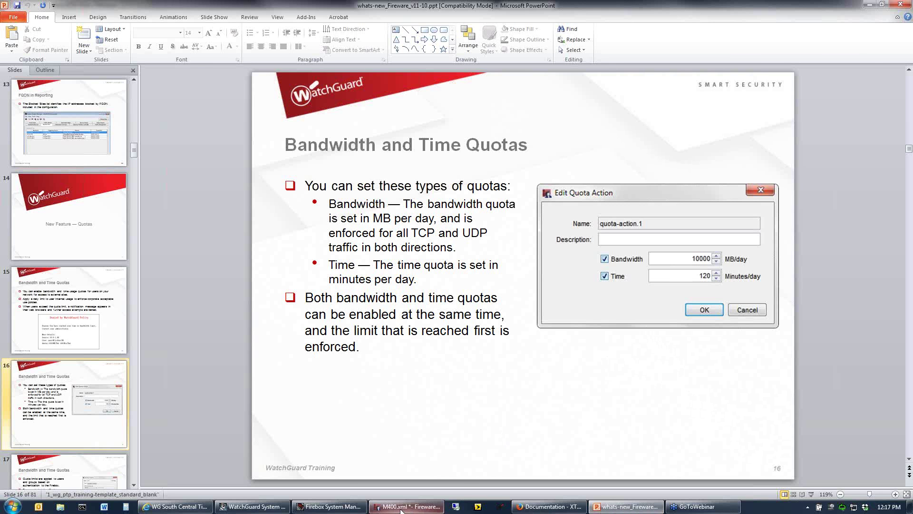
click(399, 509)
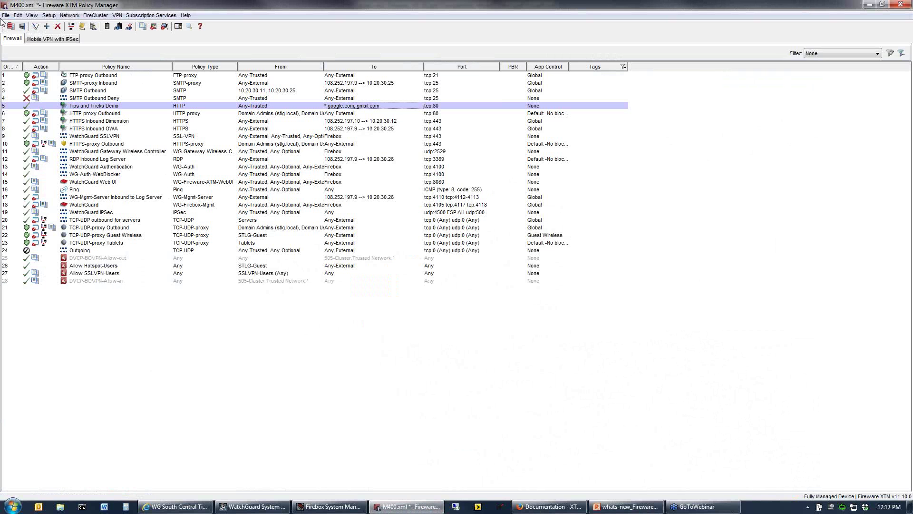
Check 'Enable bandwidth and time quotas' in the Setup > Actions > Quotas dialog.
click(48, 15)
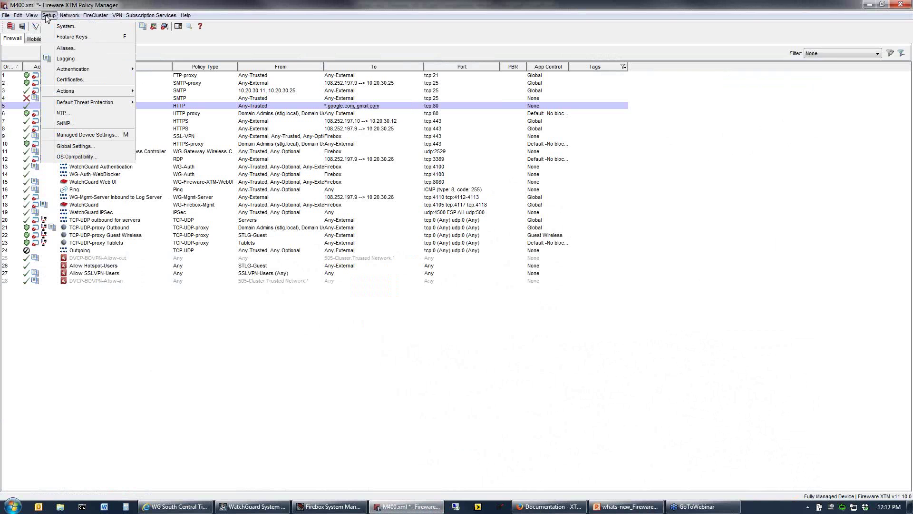
mouse_move(118, 88)
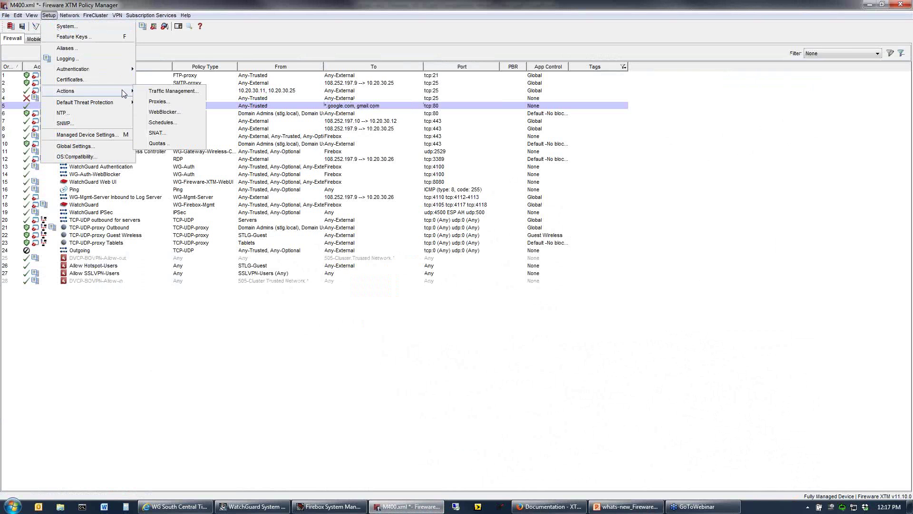
click(164, 146)
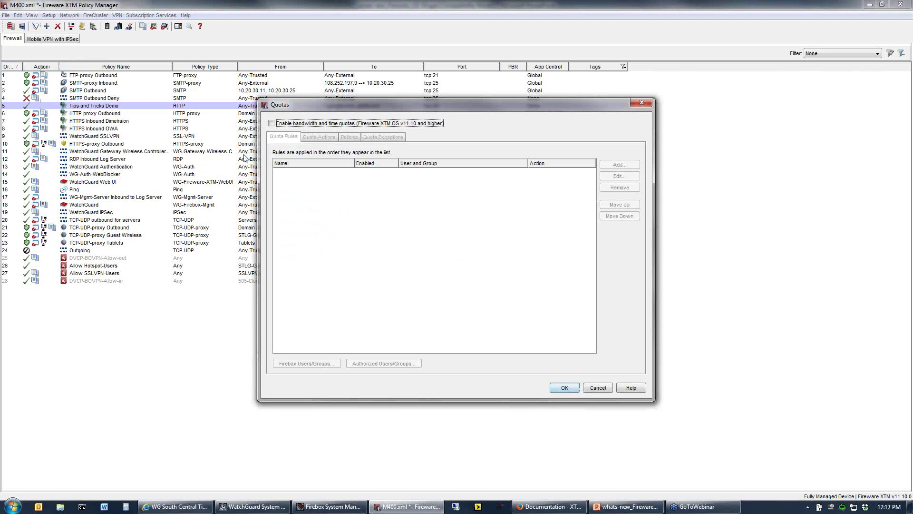
click(336, 126)
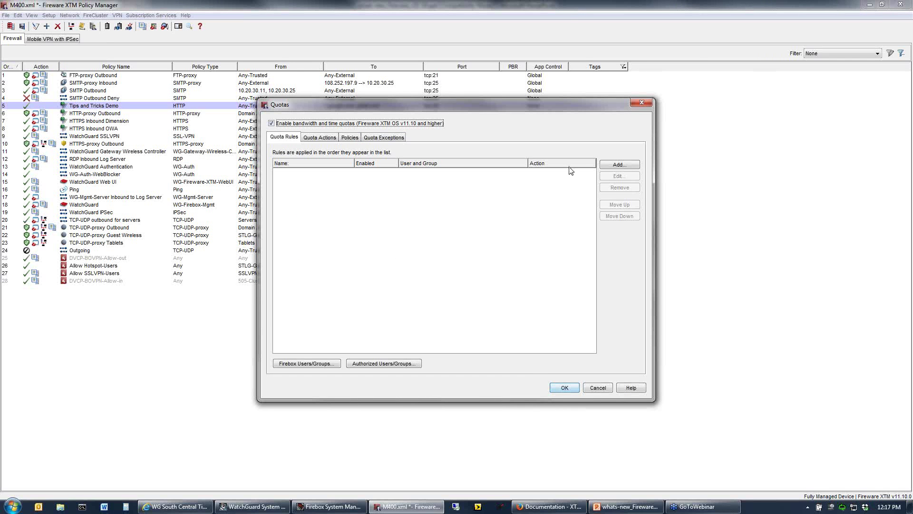
Add a quota rule named Demo that covers the Marketing (stlg.local) group and needs a new quota action.
click(619, 165)
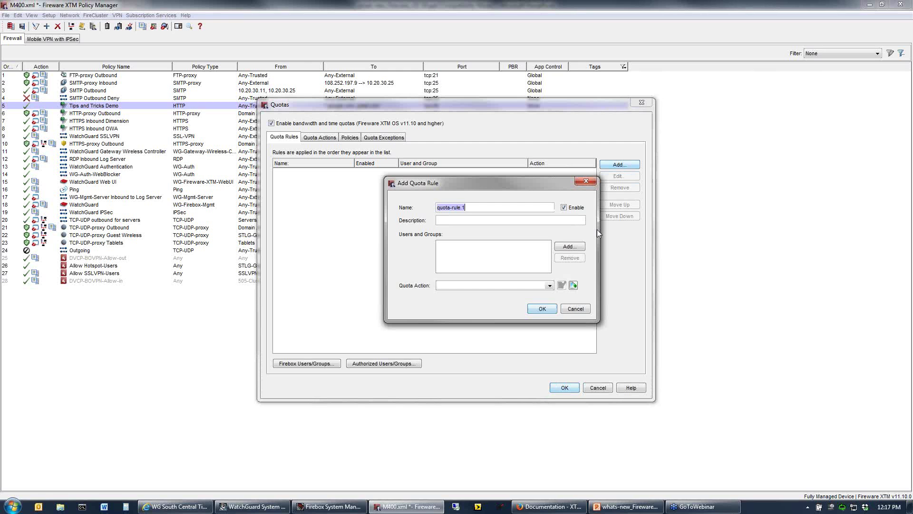
text(Demo)
click(564, 247)
click(513, 221)
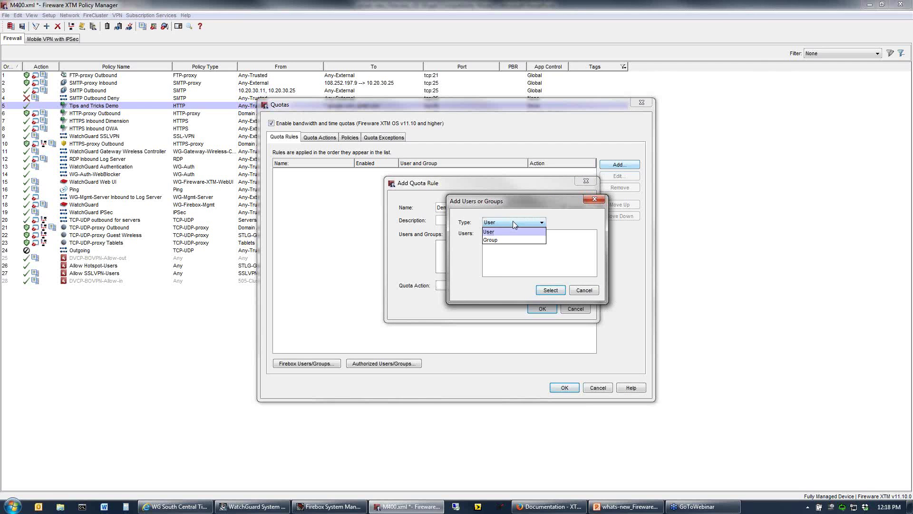
click(492, 240)
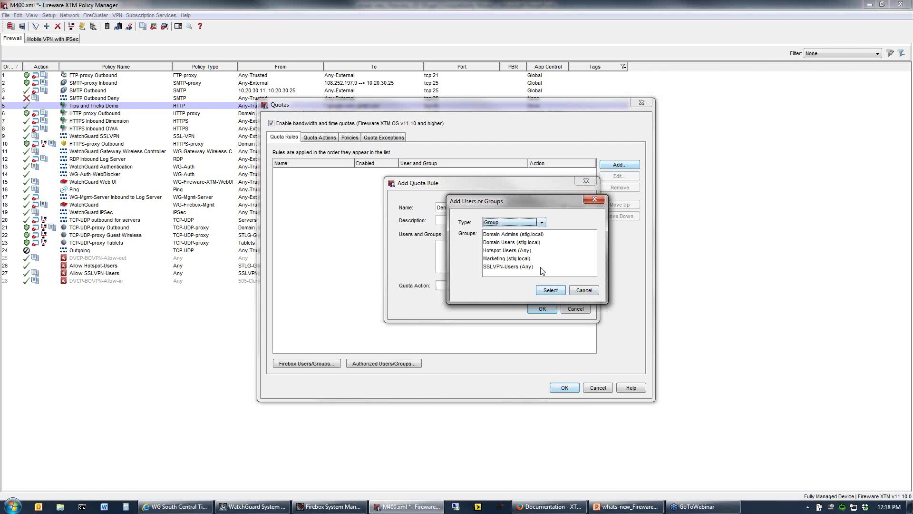
click(507, 259)
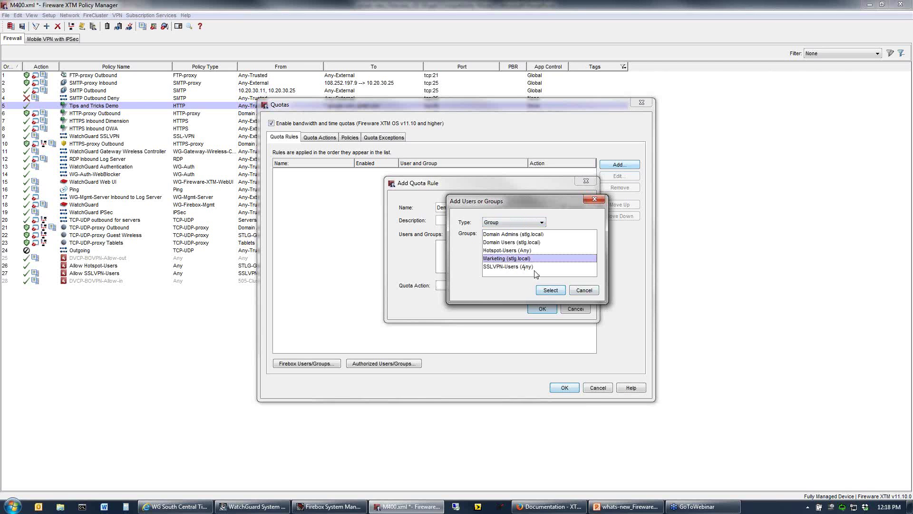
click(551, 291)
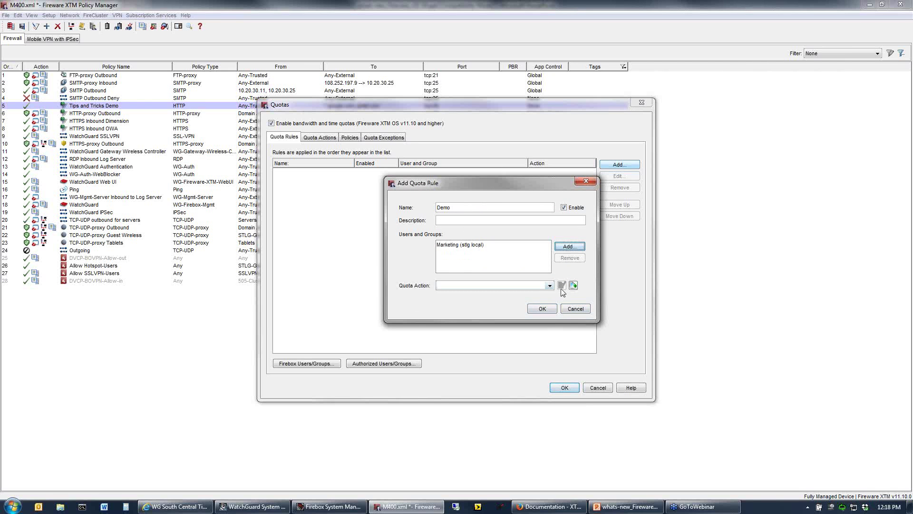
click(573, 285)
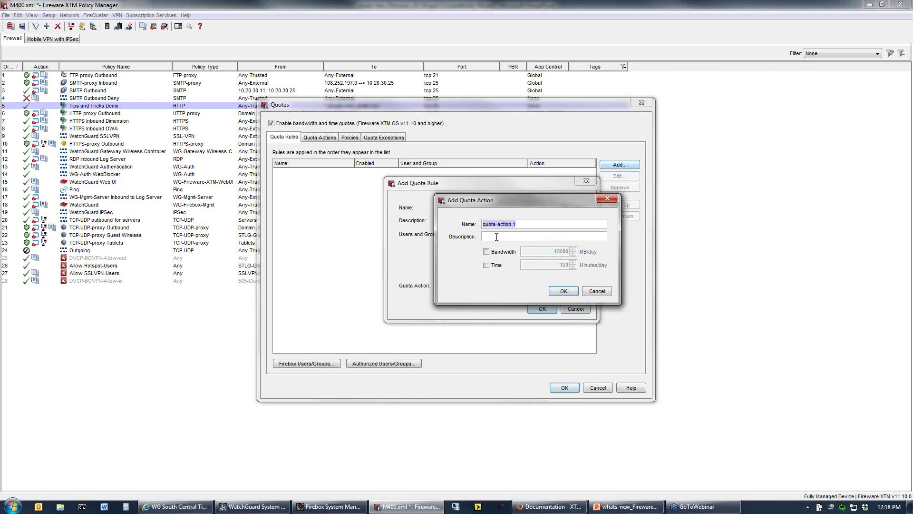
Define quota action Demo with a 9999 MB/day bandwidth limit and a 120 minutes/day time limit.
text(Demo)
click(487, 252)
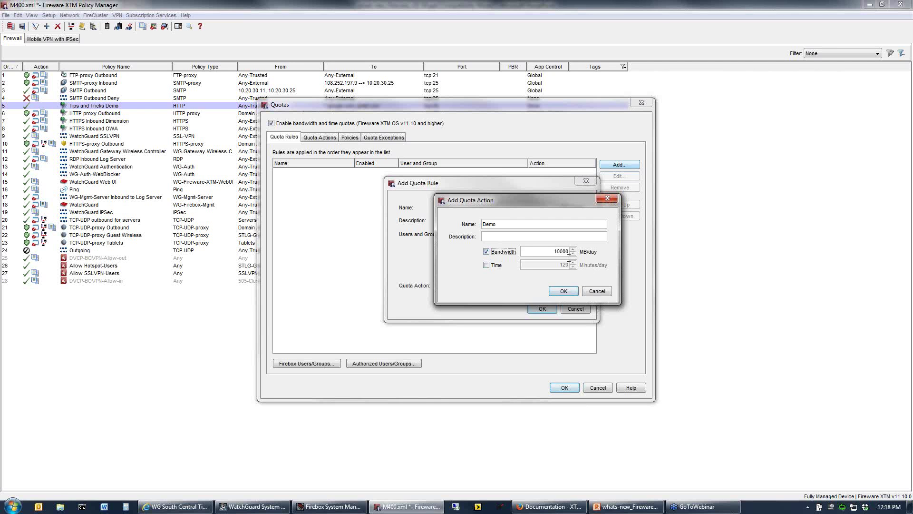
double_click(567, 251)
text(9999)
click(486, 265)
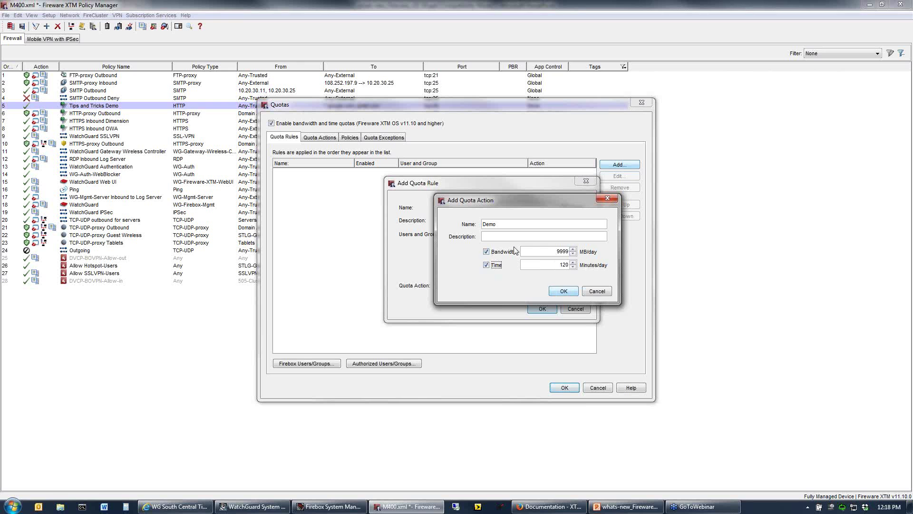
click(562, 292)
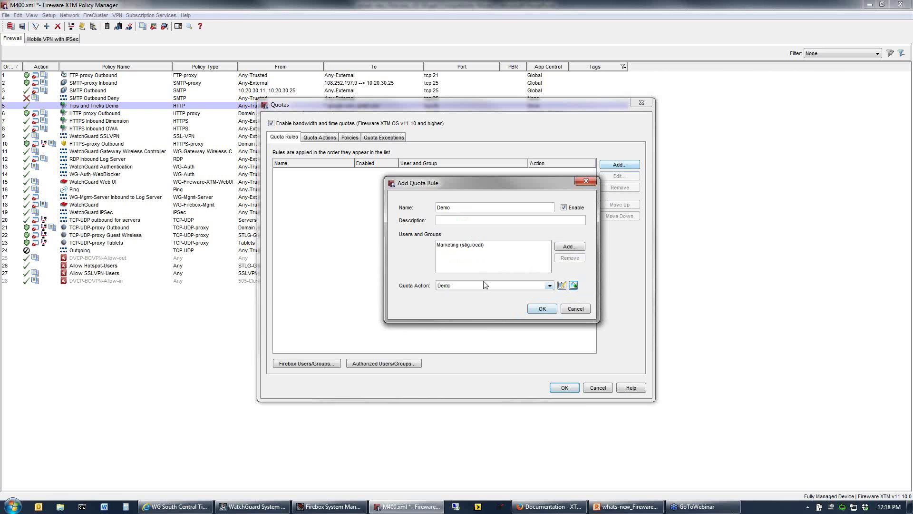
Save the Demo rule for Marketing, review the Demo quota action, and show the Policies list.
click(543, 310)
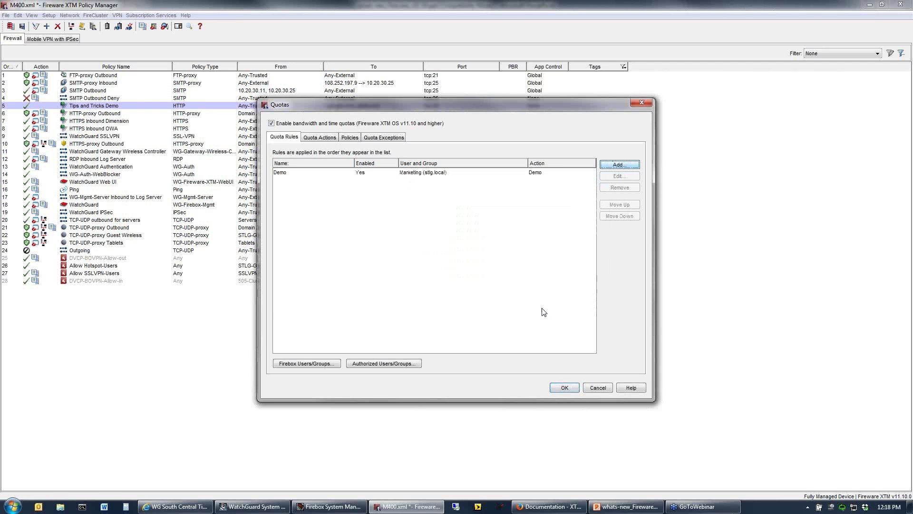
click(346, 175)
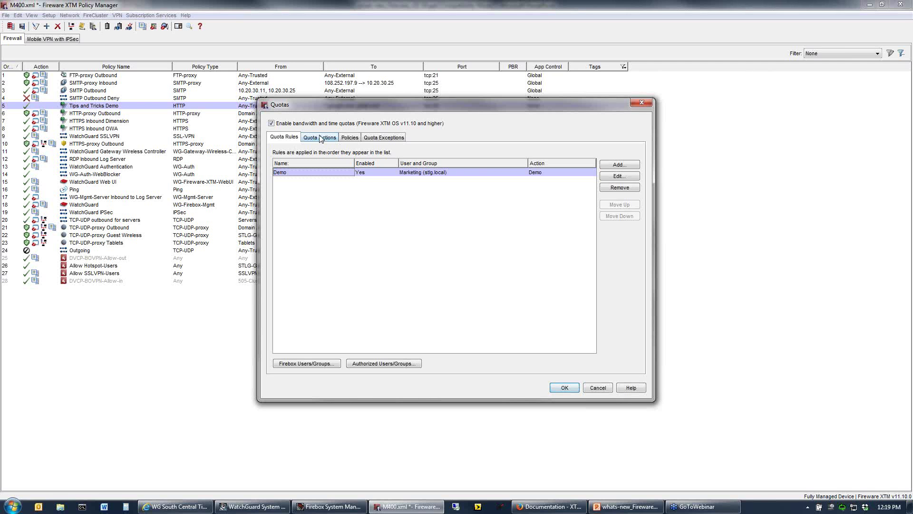
click(320, 139)
click(302, 167)
click(283, 138)
click(318, 138)
click(290, 138)
click(318, 138)
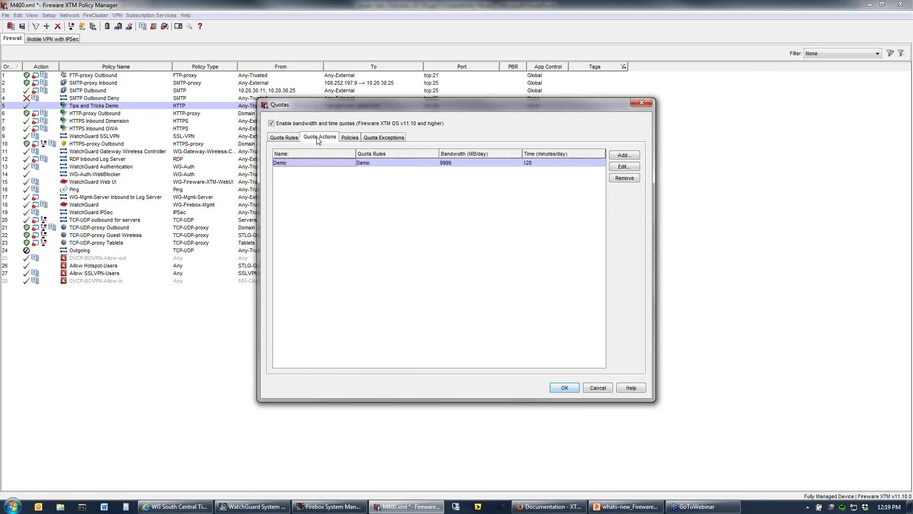
click(350, 138)
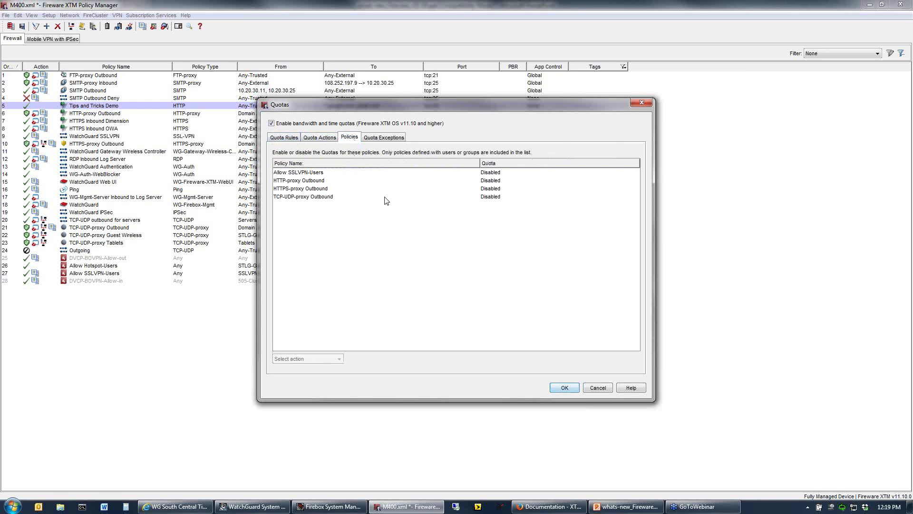
Set quotas to Enabled for the HTTP-proxy Outbound policy only.
click(296, 181)
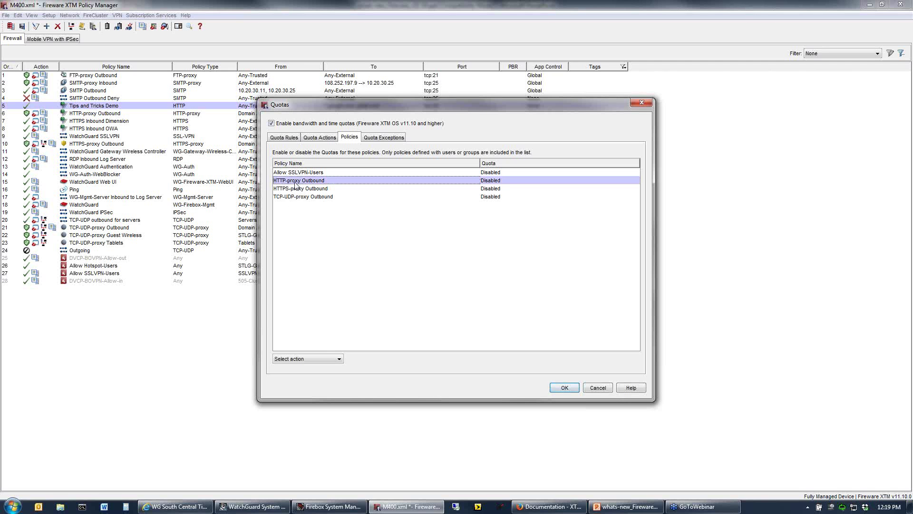
shift+click(301, 198)
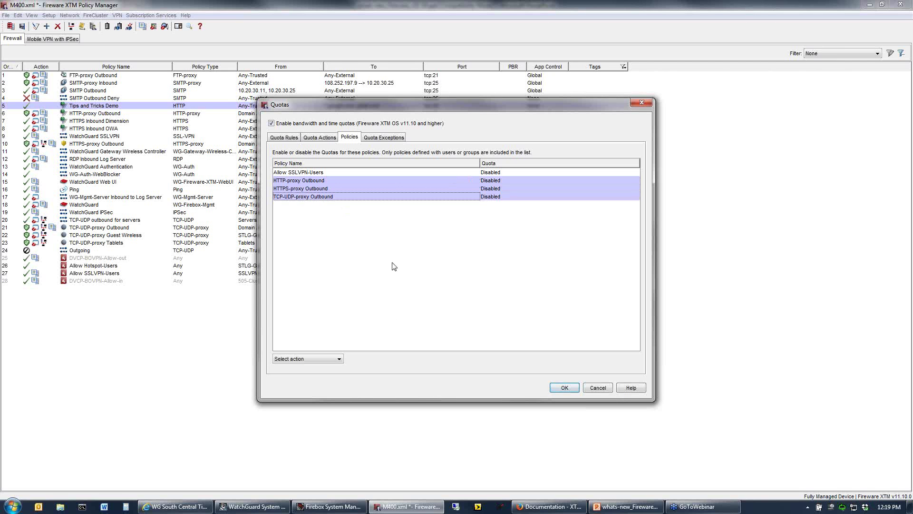
click(308, 359)
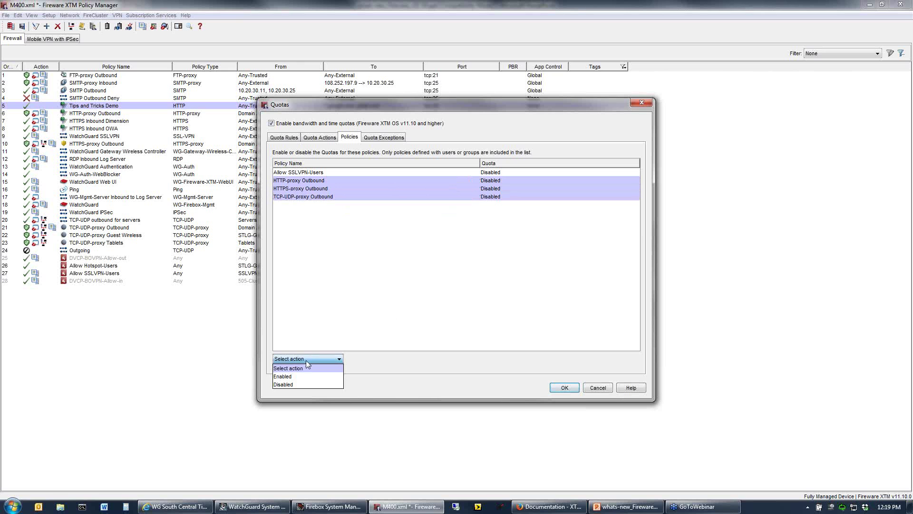
click(407, 241)
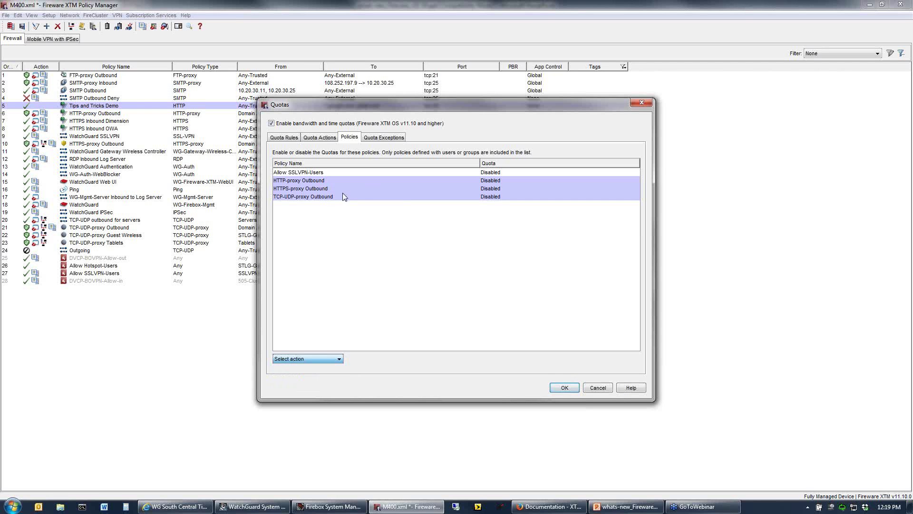
click(329, 197)
click(320, 180)
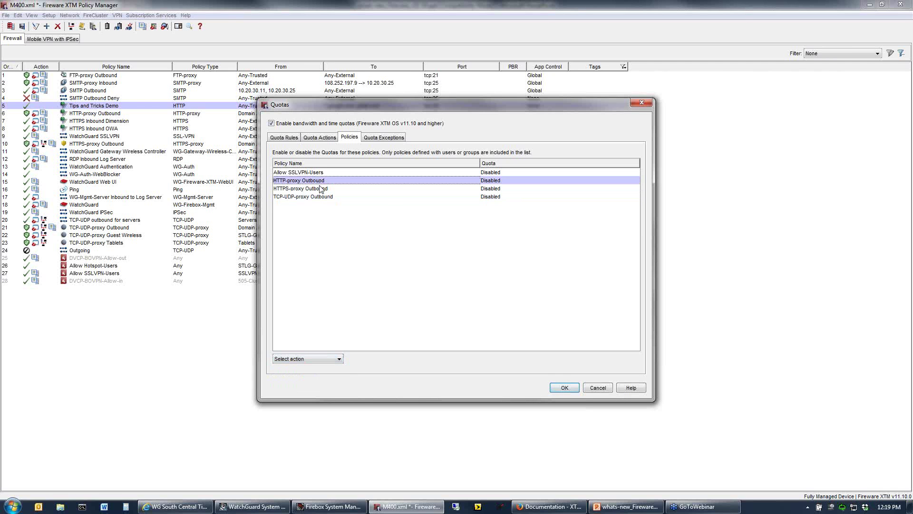
click(328, 359)
click(314, 374)
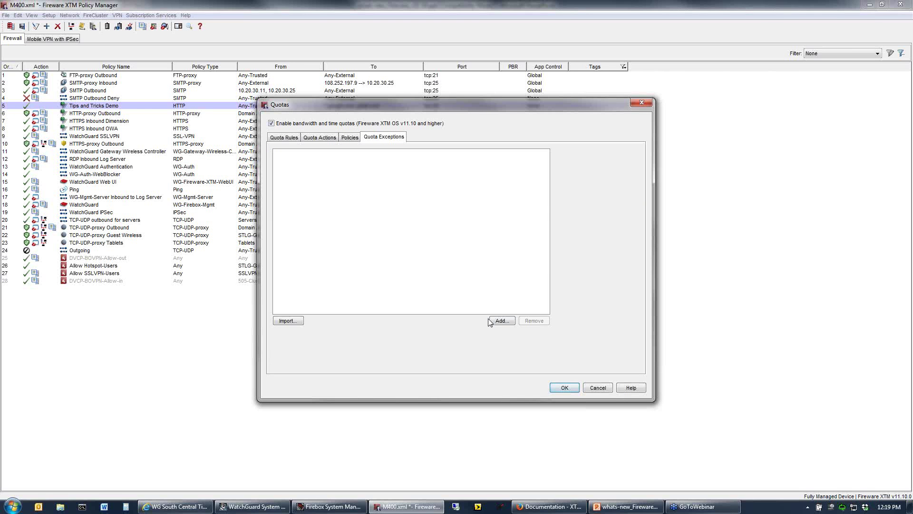
Add FQDN quota exceptions for *.microsoft.com and *.windowsupdate.com.
click(503, 320)
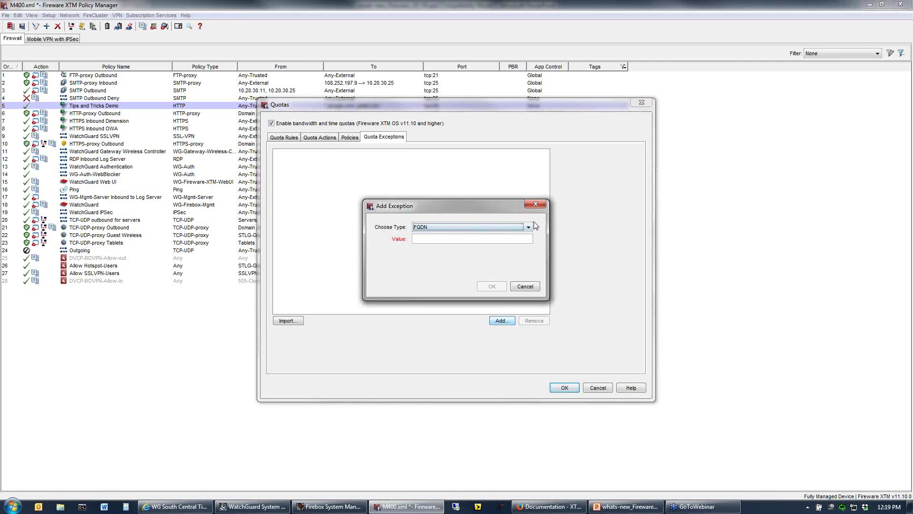
key(Tab)
text(*.microsoft.com)
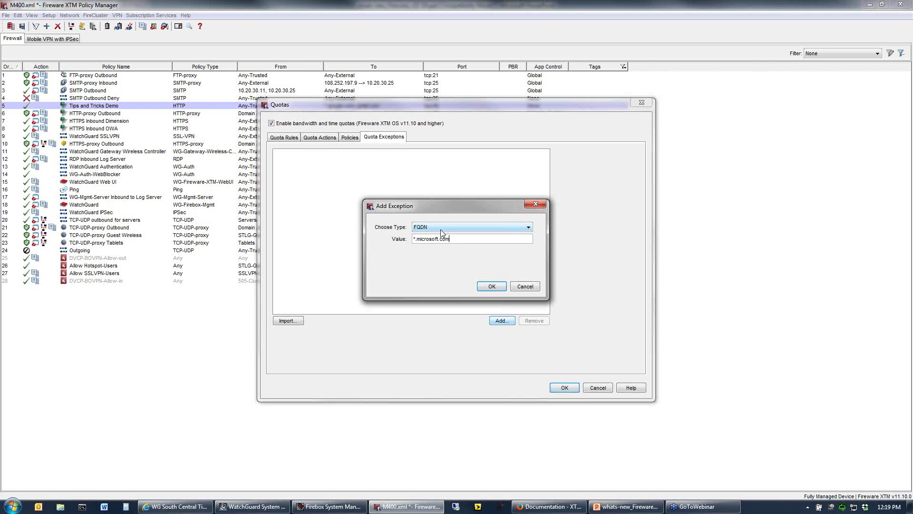
key(Return)
click(511, 321)
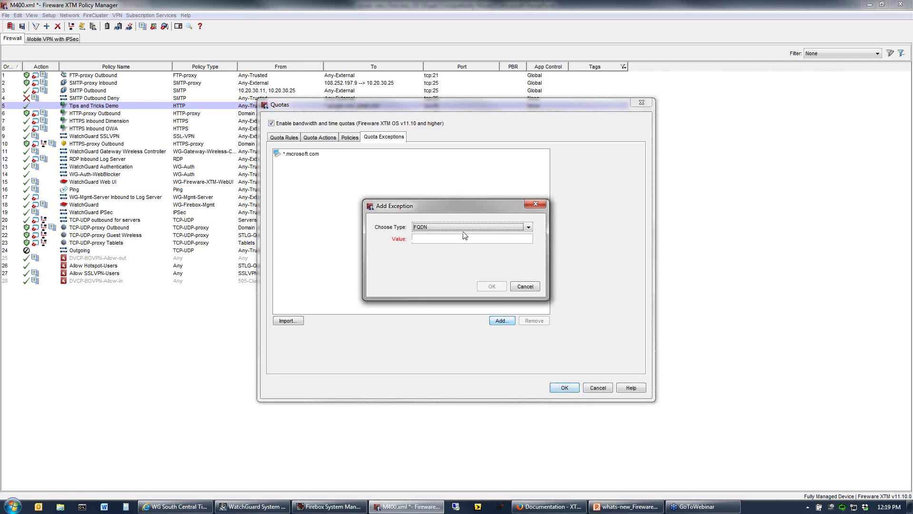
click(459, 238)
text(*.w)
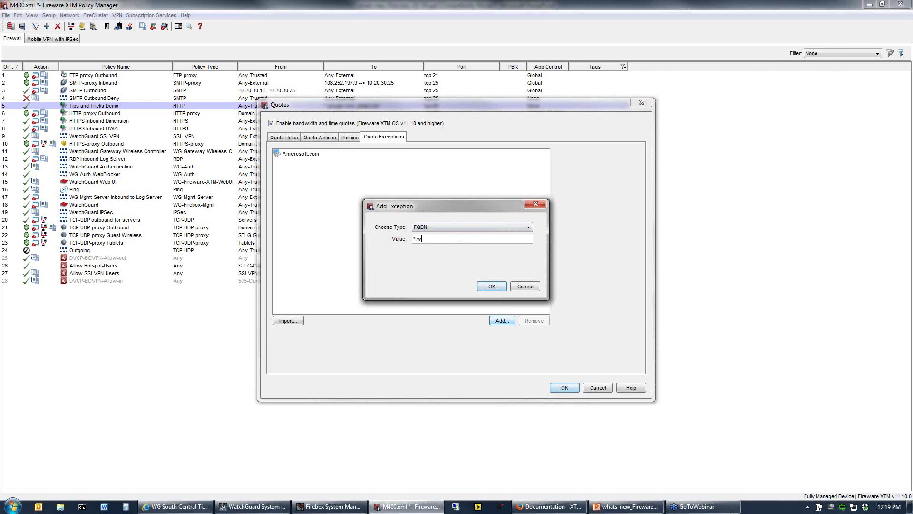
text(indowsupdate.com)
click(493, 287)
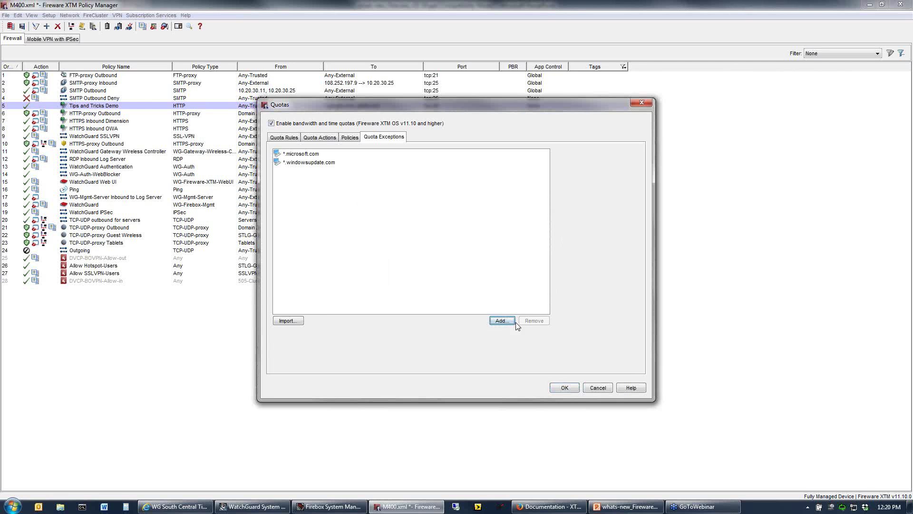
click(308, 156)
click(310, 164)
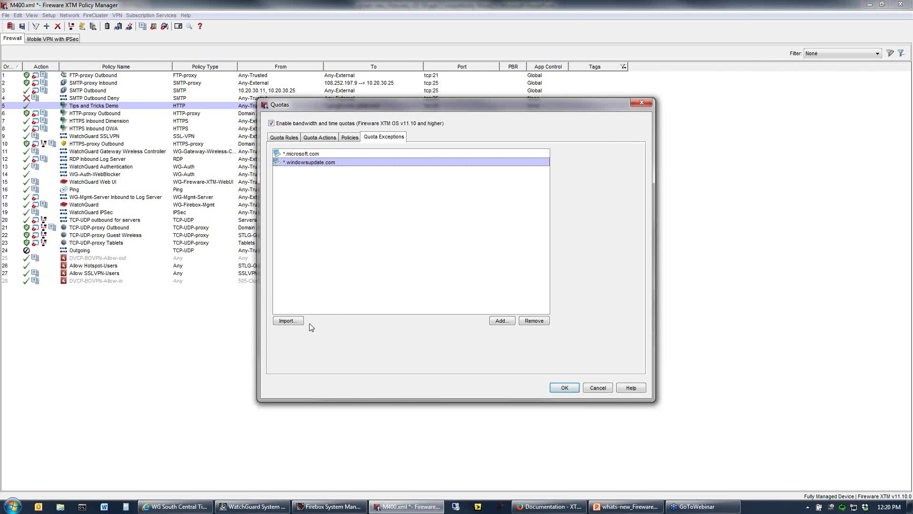
Cancel the exception import and review the Demo rule and Demo quota action.
click(292, 320)
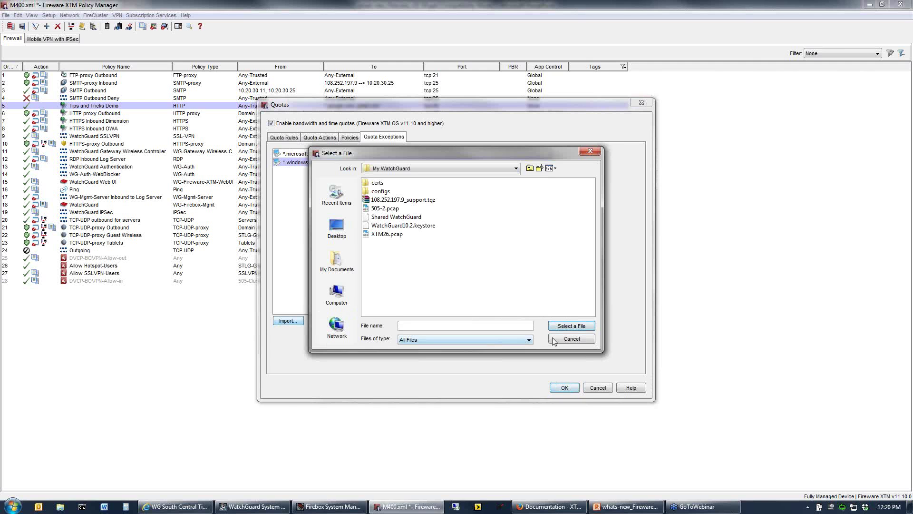
click(569, 339)
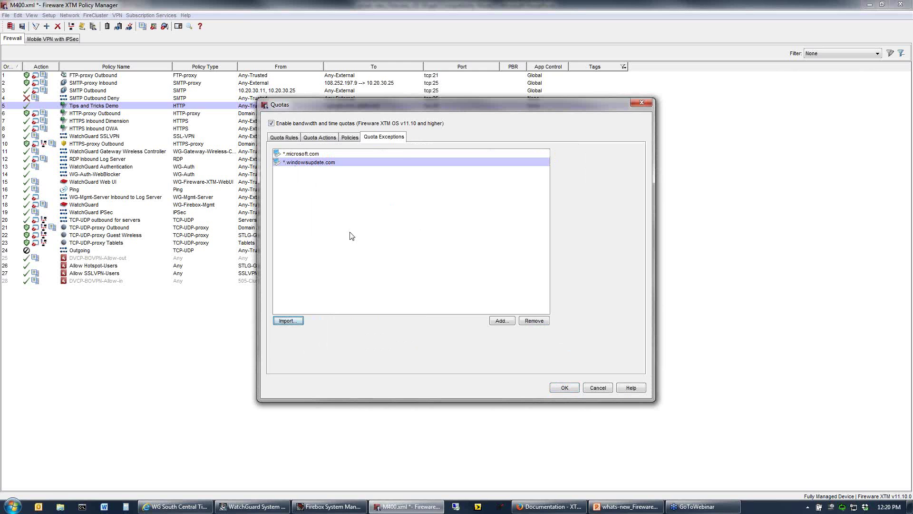
click(296, 141)
click(418, 173)
click(315, 137)
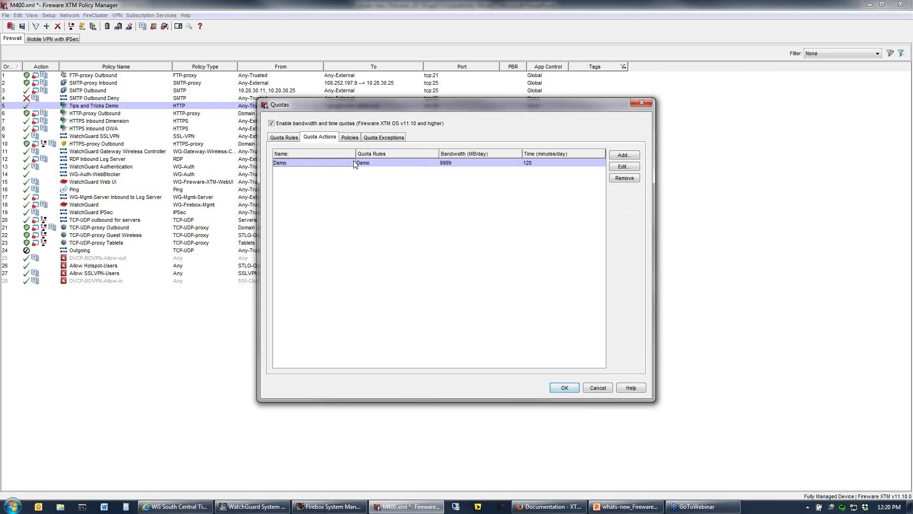
click(349, 138)
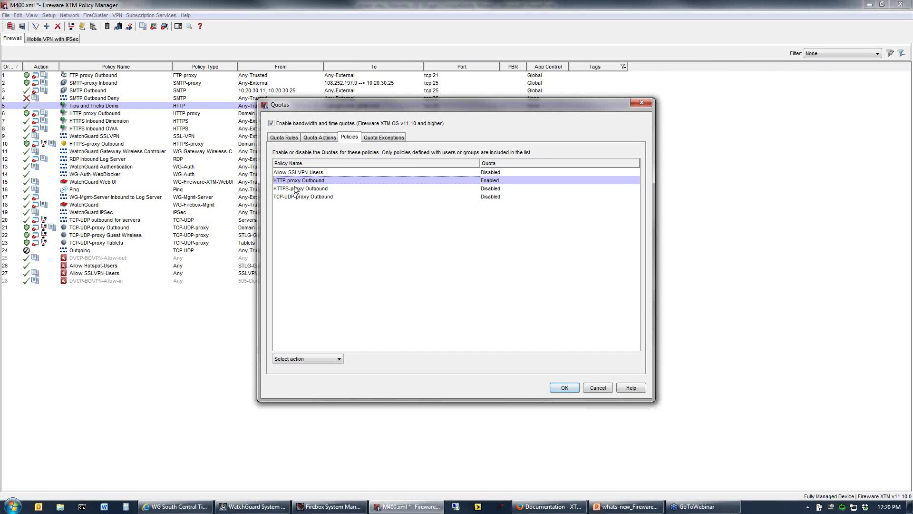
Enable quotas for HTTPS-proxy Outbound and save the quota configuration.
click(486, 189)
click(313, 358)
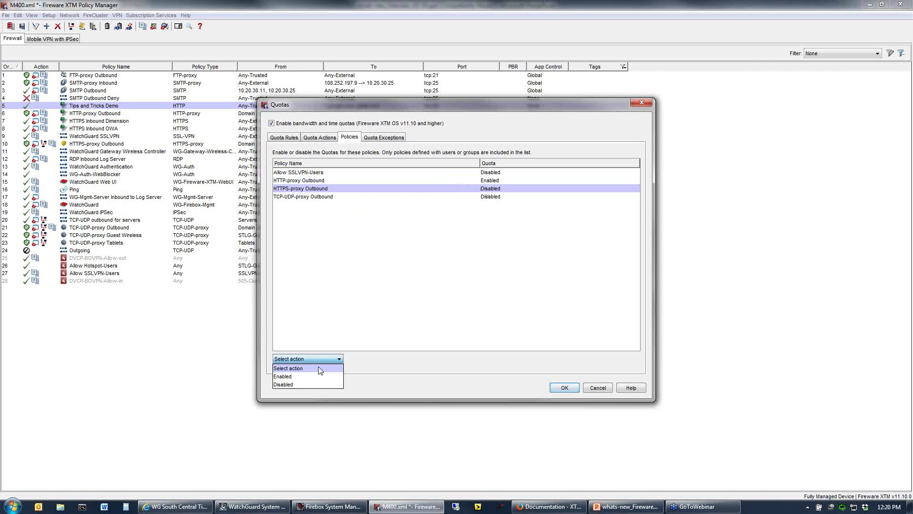
click(310, 377)
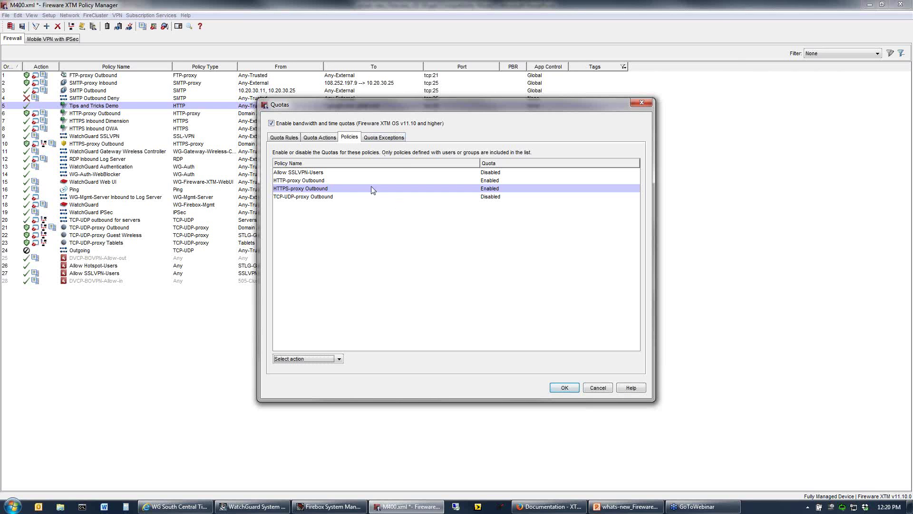
click(565, 388)
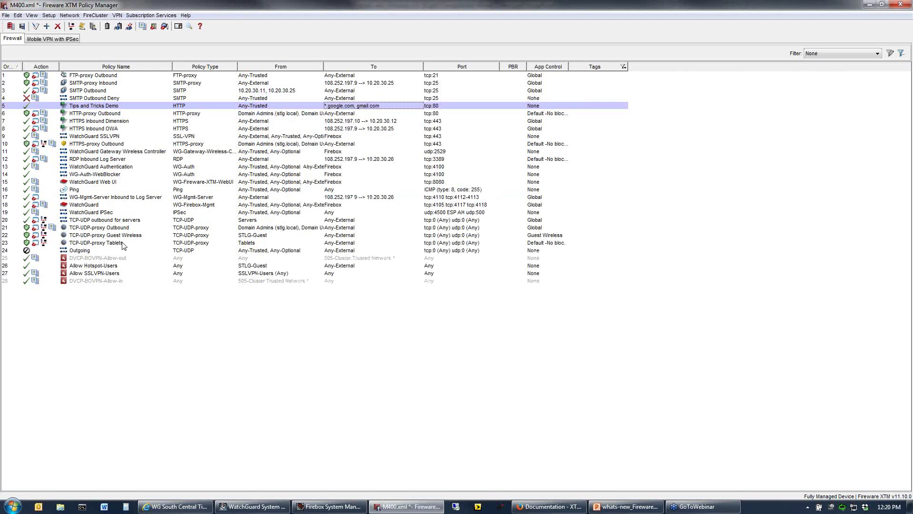
In TCP-UDP-proxy Outbound, view its proxy action unchanged, then enable bandwidth and time quotas and save.
double_click(109, 228)
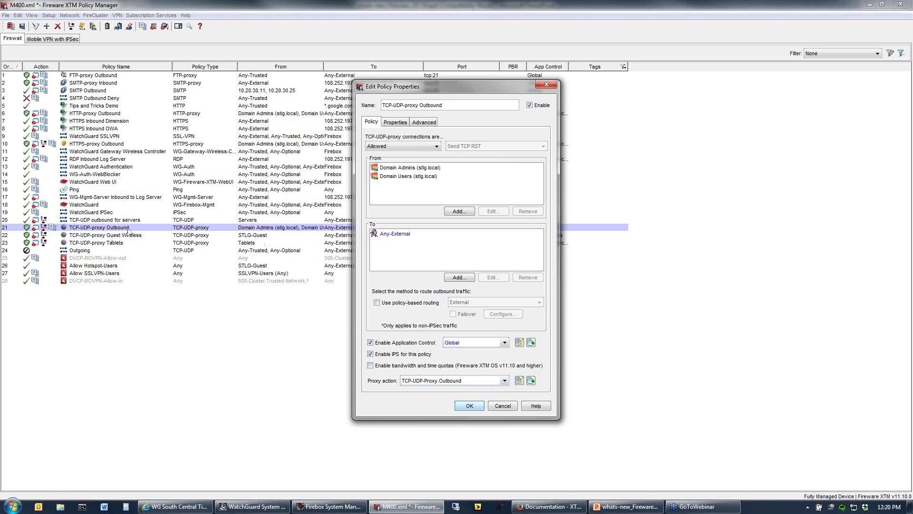
click(519, 381)
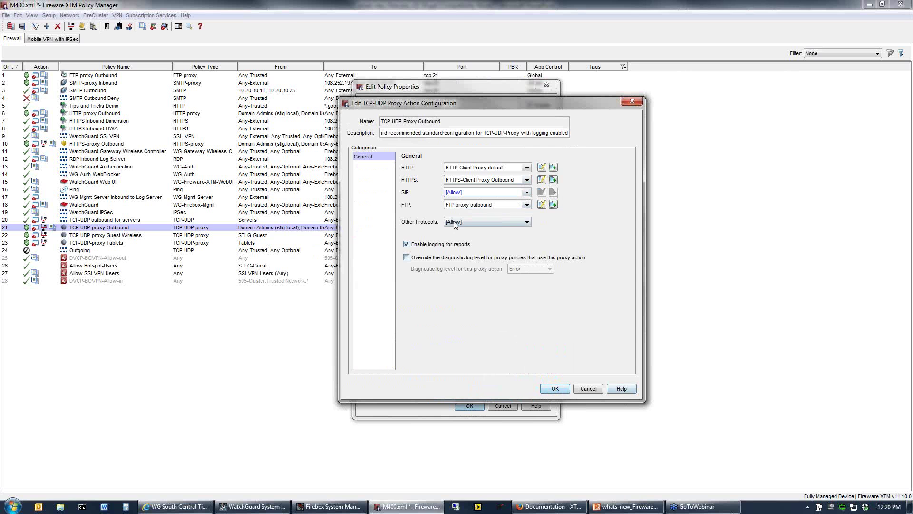
click(595, 389)
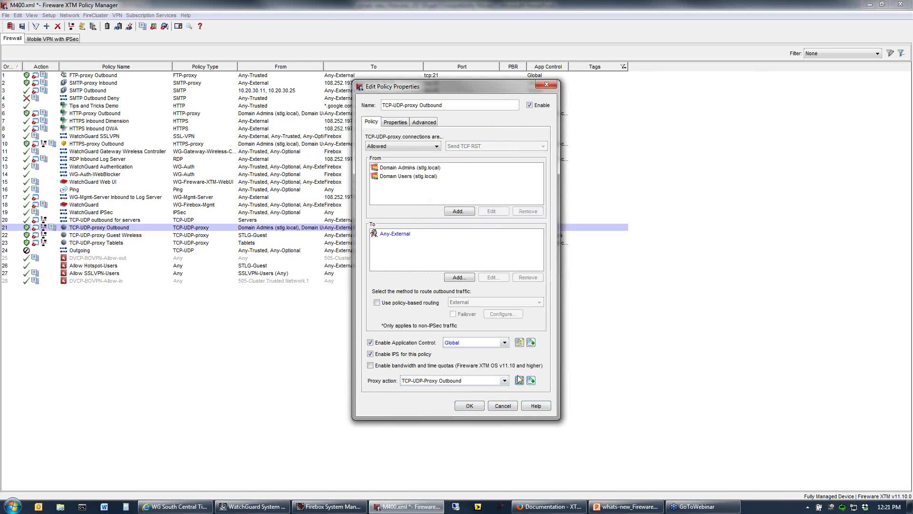
click(370, 366)
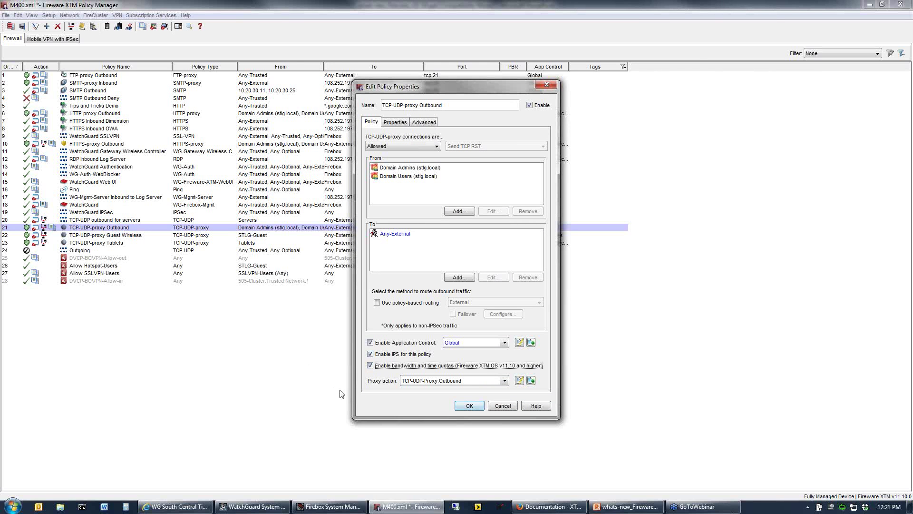
click(370, 365)
click(474, 406)
Page through the training slides to slide 23 and highlight the 'Reboot the Firebox' reset option.
click(626, 506)
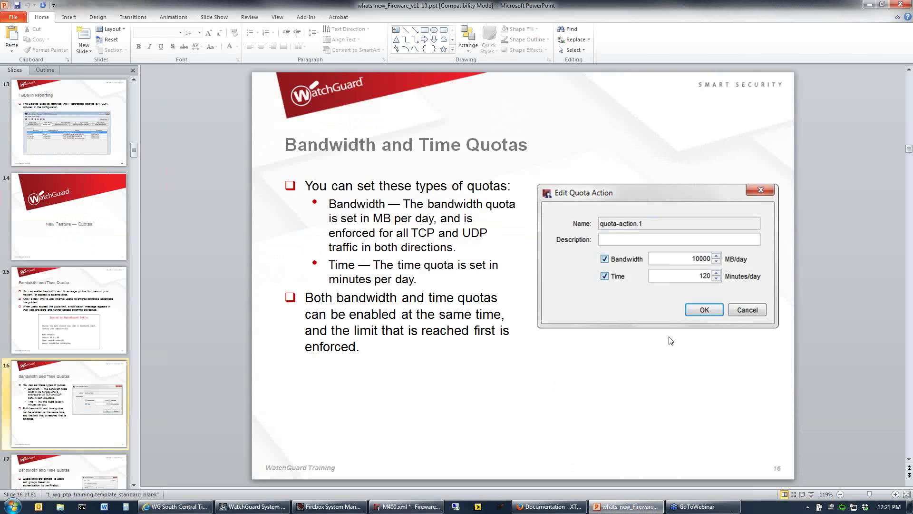
scroll(675, 340, down, 1)
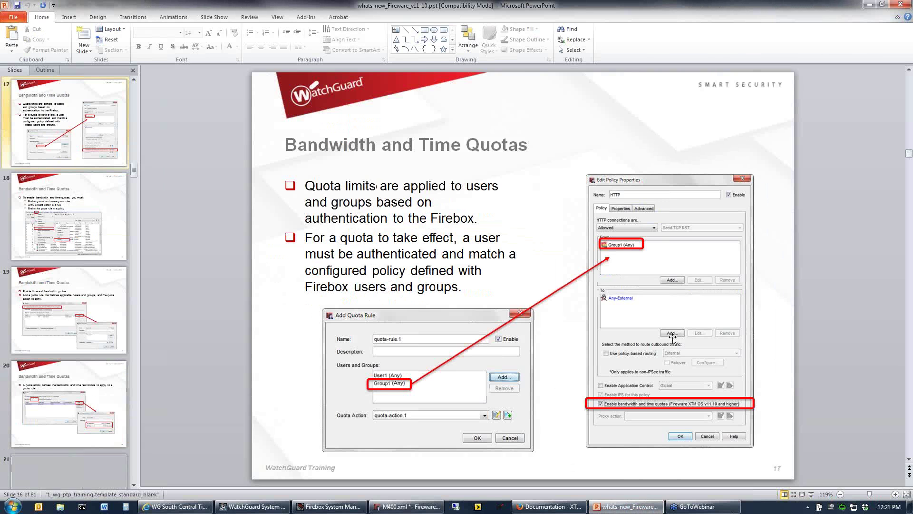
scroll(647, 336, down, 1)
scroll(647, 336, down, 2)
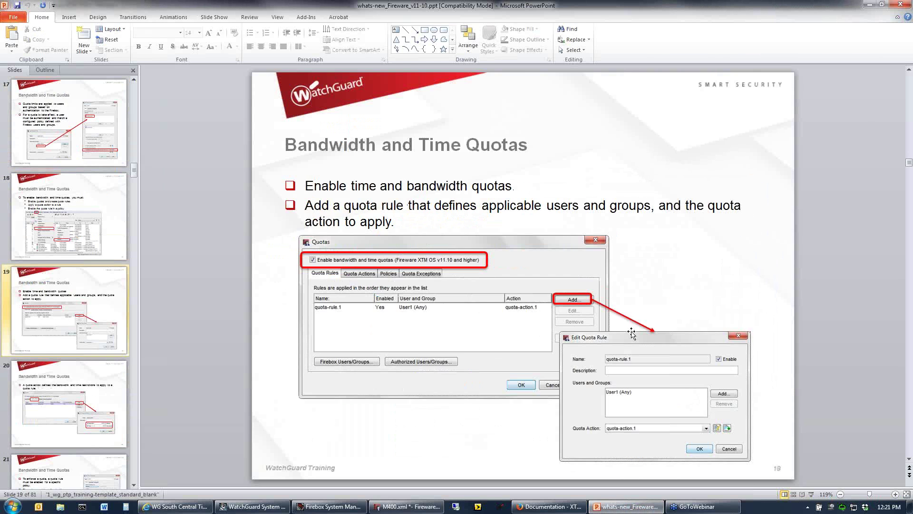
scroll(609, 333, down, 1)
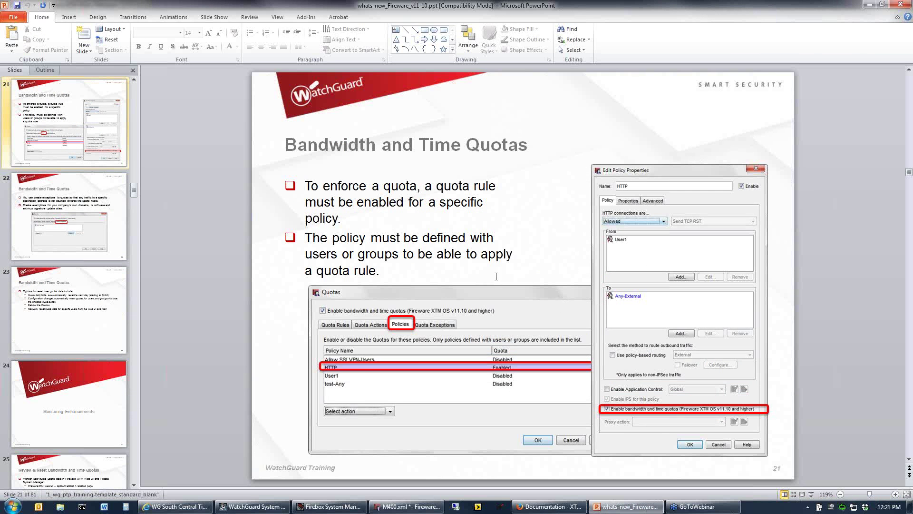
scroll(495, 277, down, 1)
scroll(543, 289, down, 1)
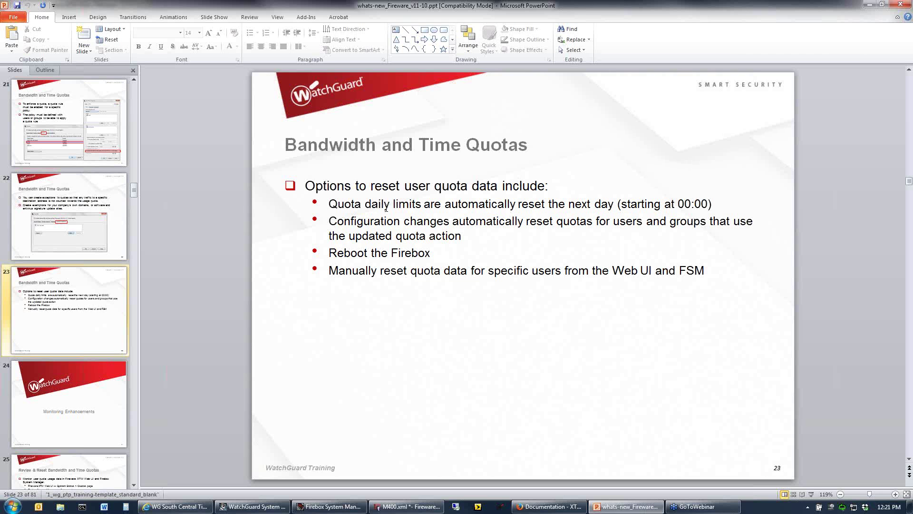
drag(341, 254, 419, 252)
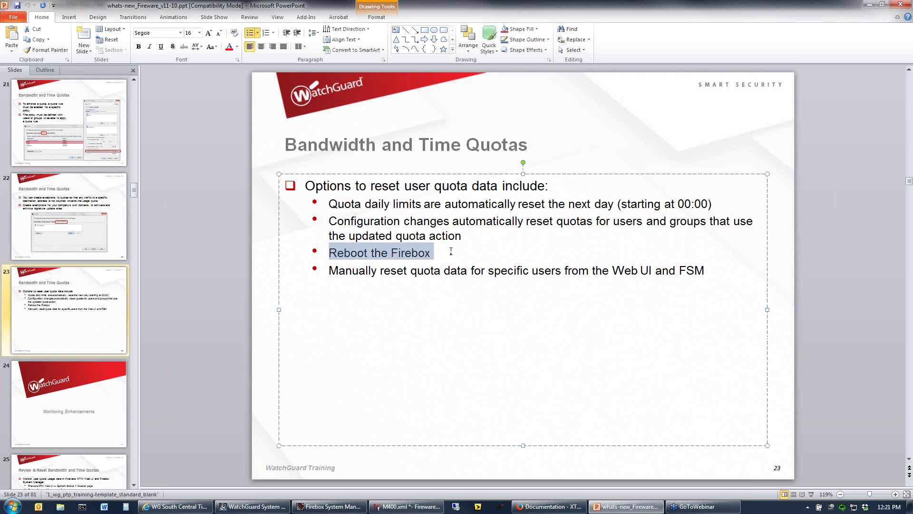
click(451, 251)
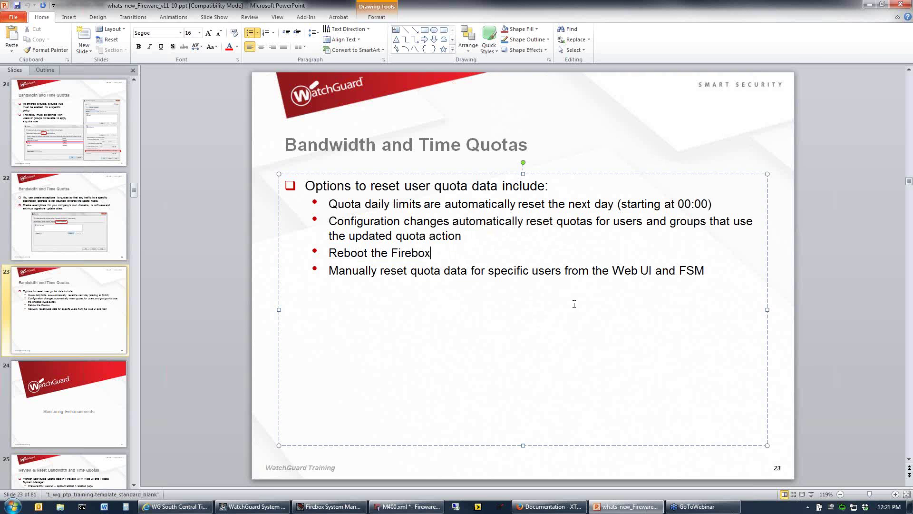
In Firebox System Manager, view the M400's User Quotas table, currently empty.
click(312, 511)
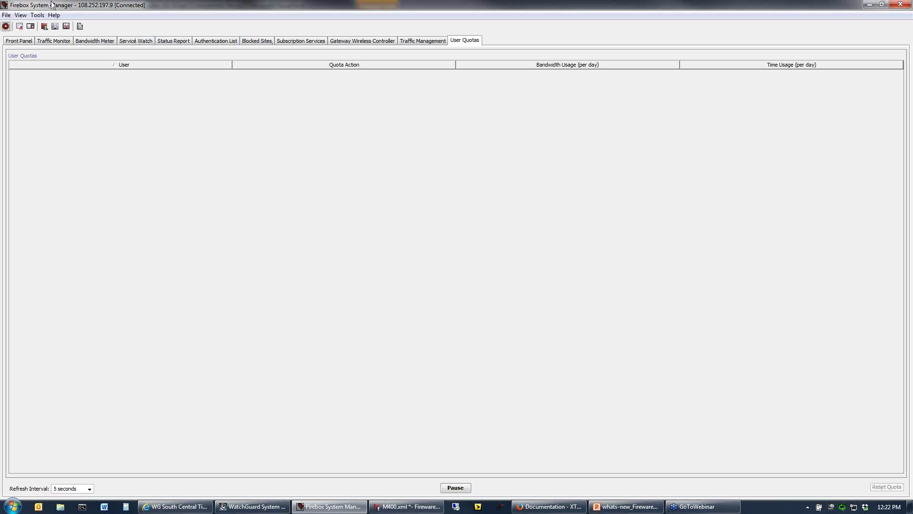
click(21, 43)
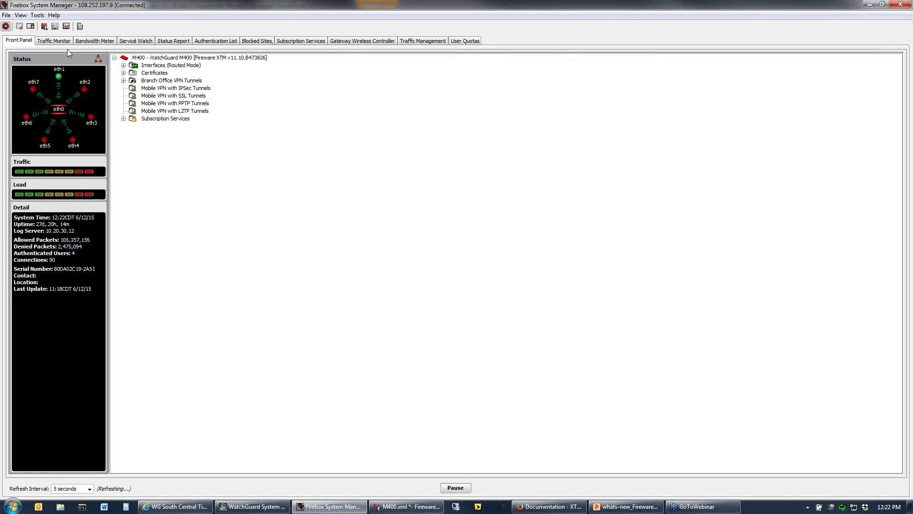
click(44, 42)
click(460, 41)
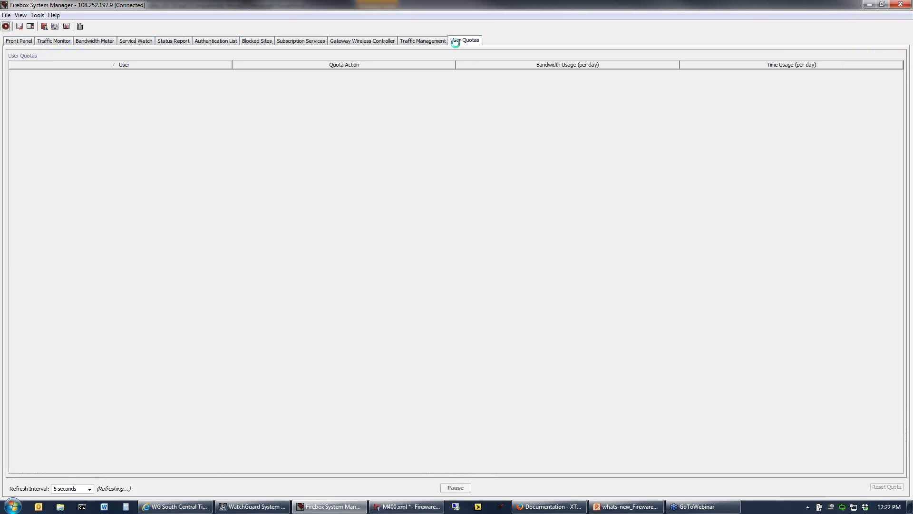
Return to the slides and advance from slide 23 to slide 24, the Monitoring Enhancements section title.
click(869, 5)
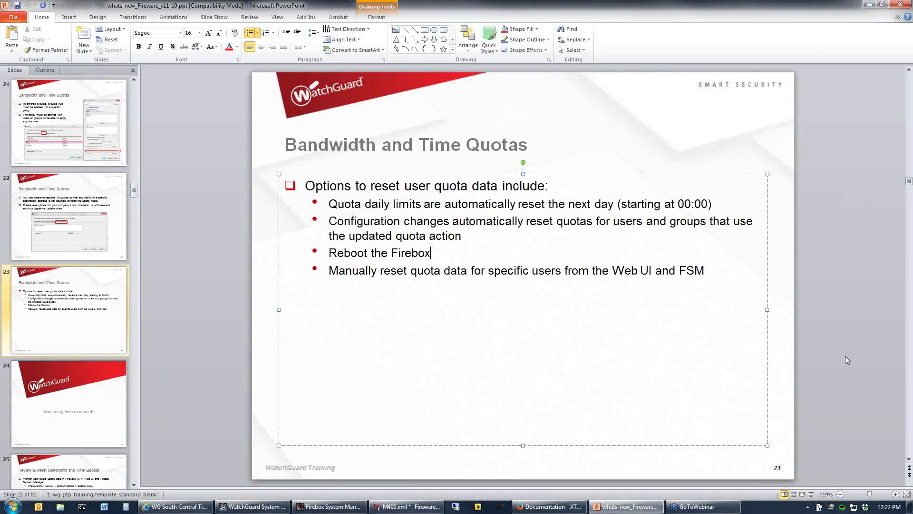
click(556, 113)
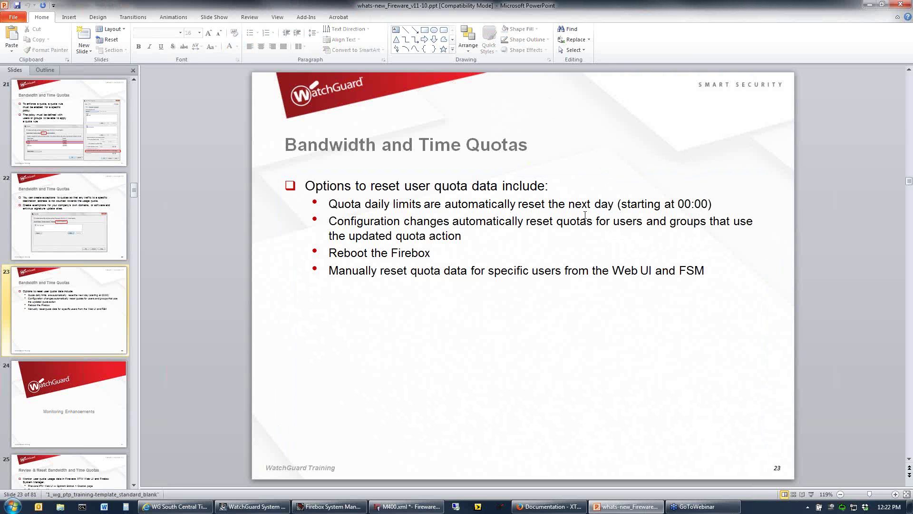
scroll(495, 217, down, 2)
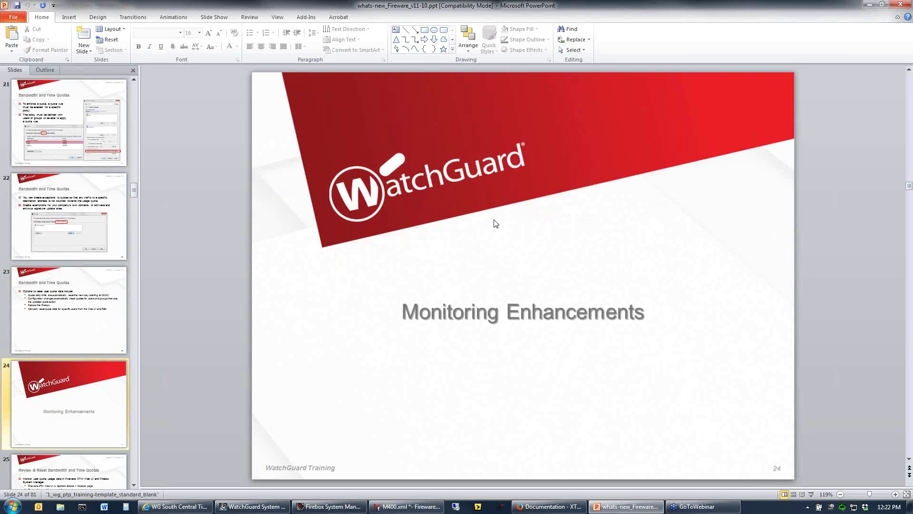
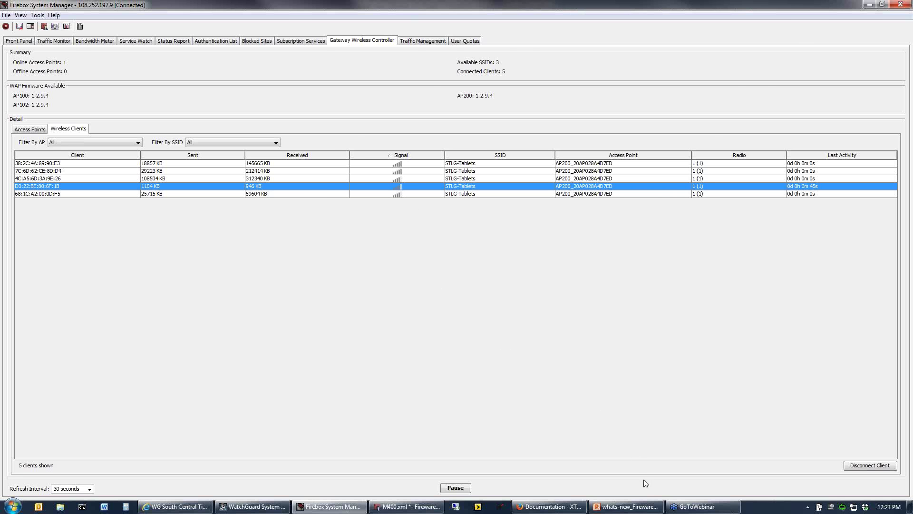
Return to the presentation, now on slide 28, 'Gateway Wireless Controller — Client Signal Strength'.
click(626, 510)
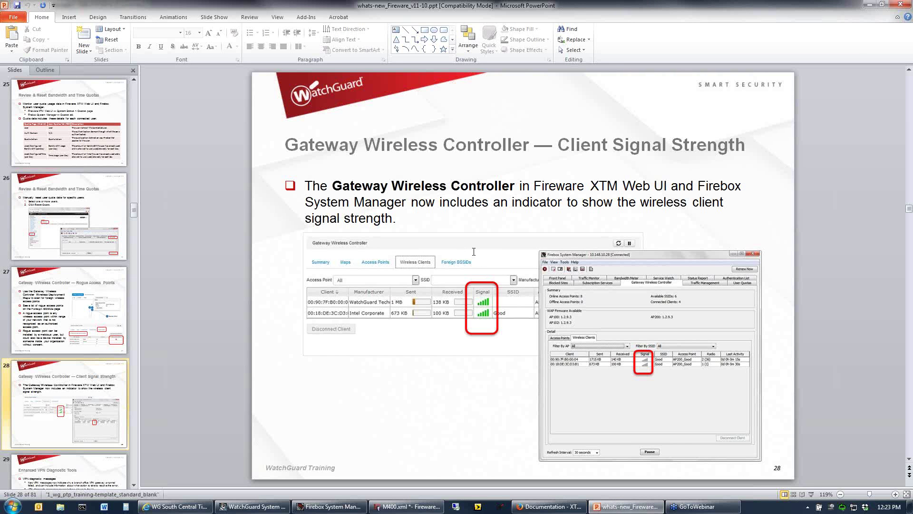
Advance to slide 30, 'VPN Diagnostic Messages', then bring up the M400.xml Policy Manager.
scroll(476, 257, down, 1)
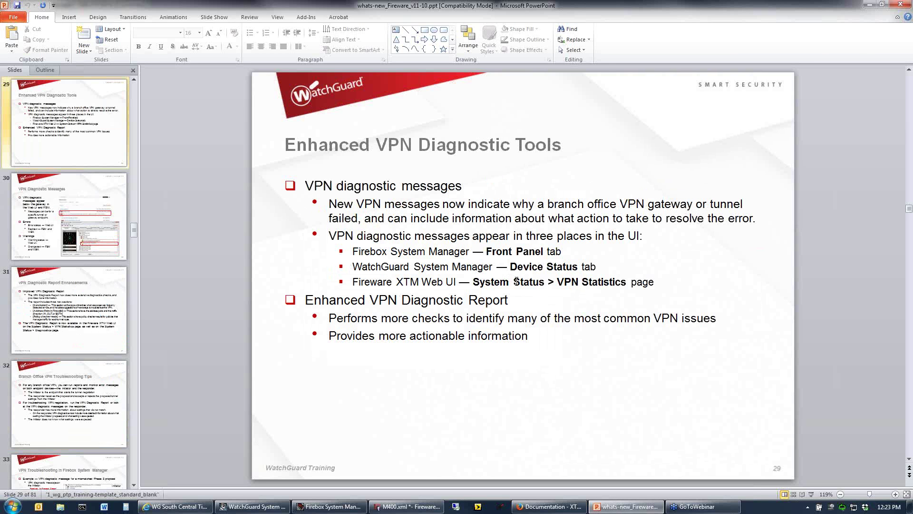
scroll(517, 281, down, 1)
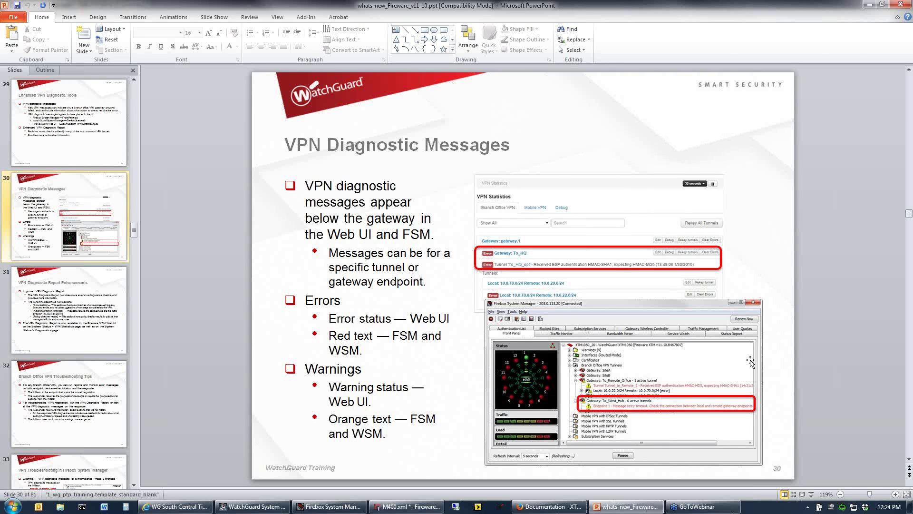
click(398, 506)
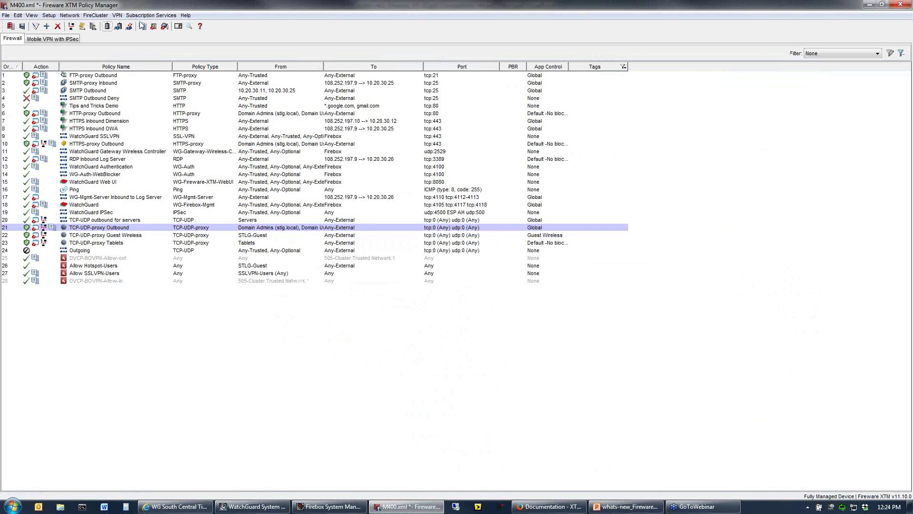
click(49, 15)
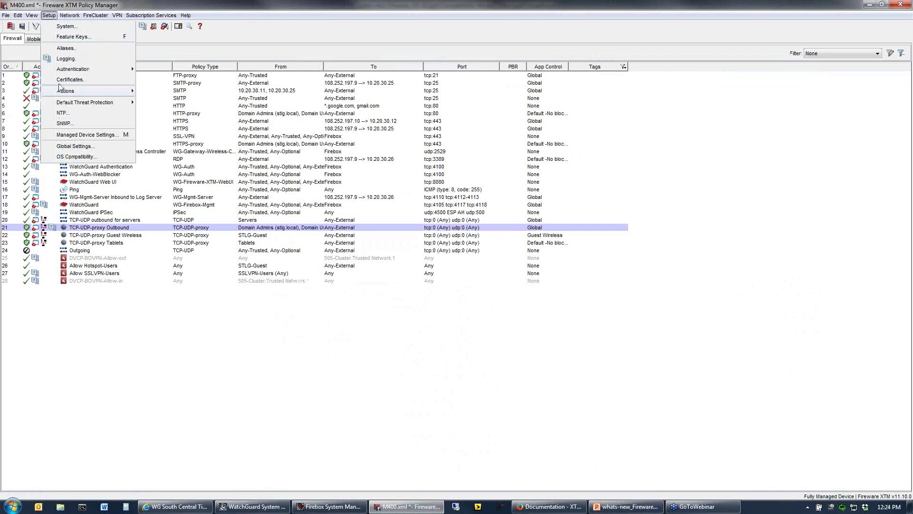
click(66, 61)
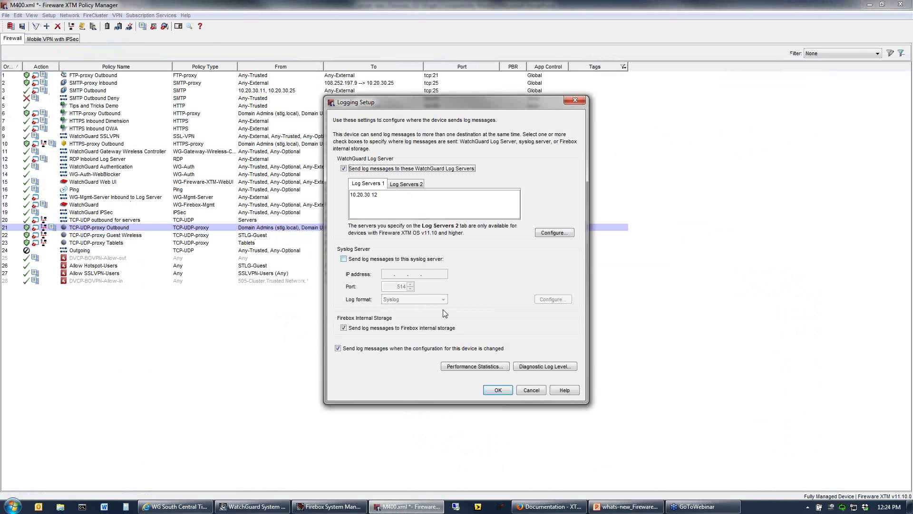
click(531, 367)
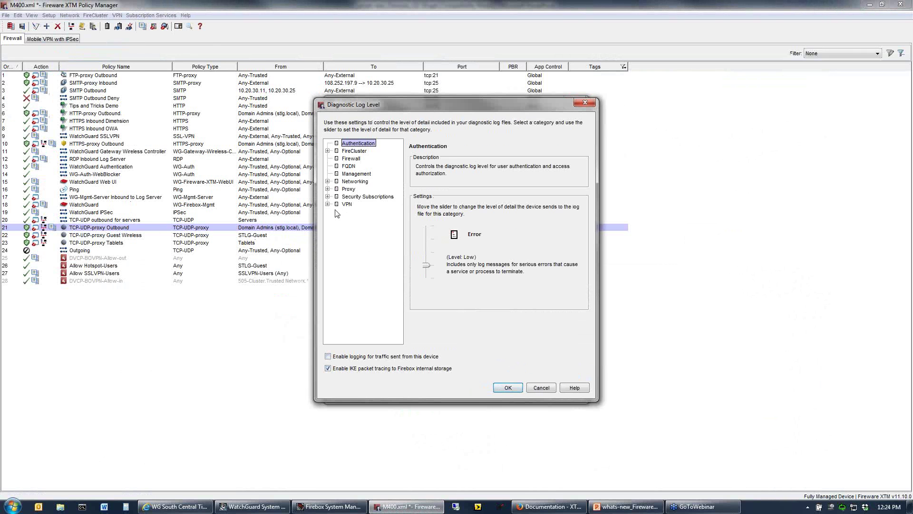
click(328, 204)
click(354, 211)
drag(429, 267, 427, 226)
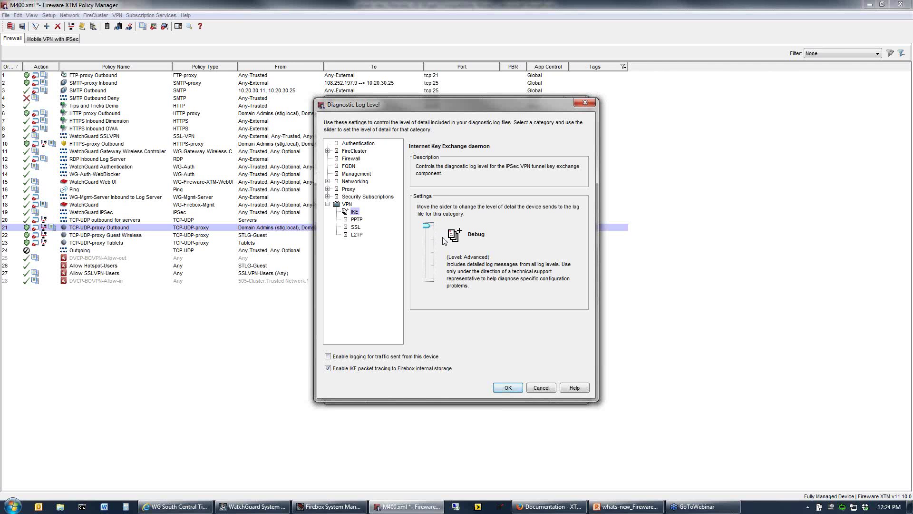
click(542, 387)
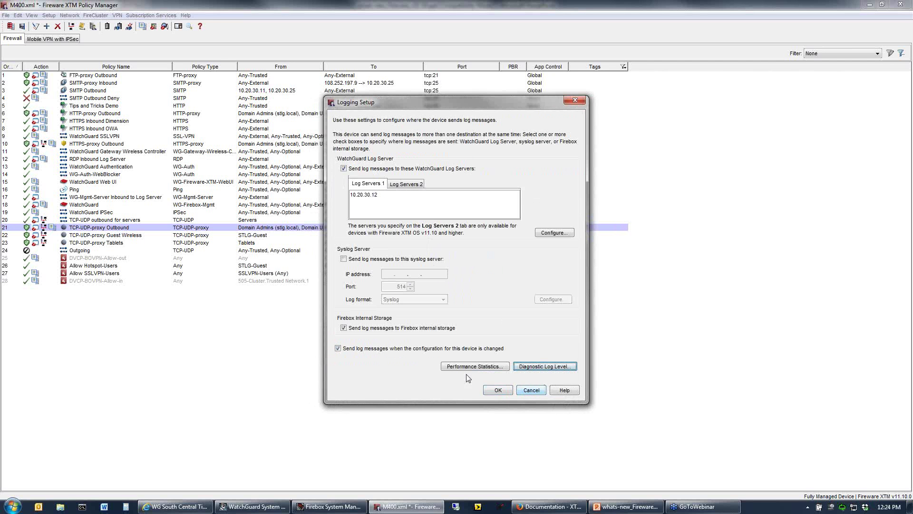
click(531, 390)
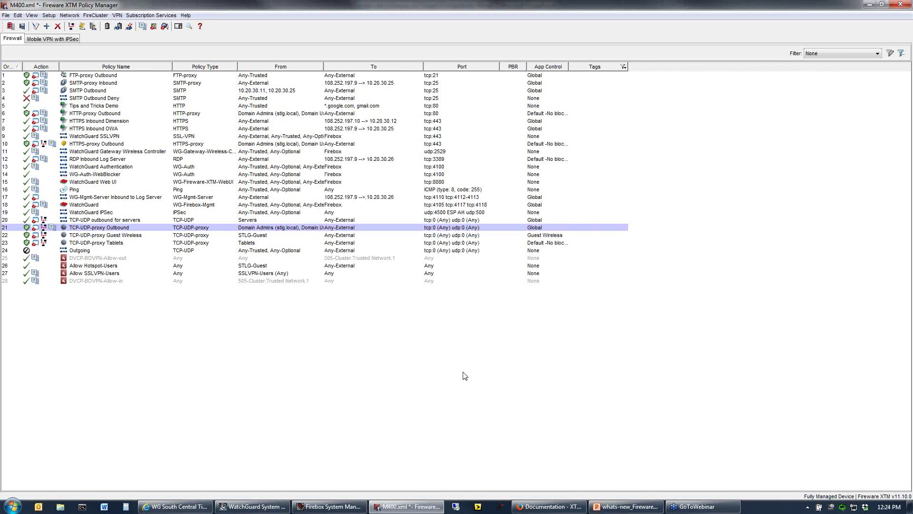
In the Front Panel, expand Branch Office VPN Tunnels to show 505-Cluster 4's inactive tunnel, then return to slides.
click(342, 507)
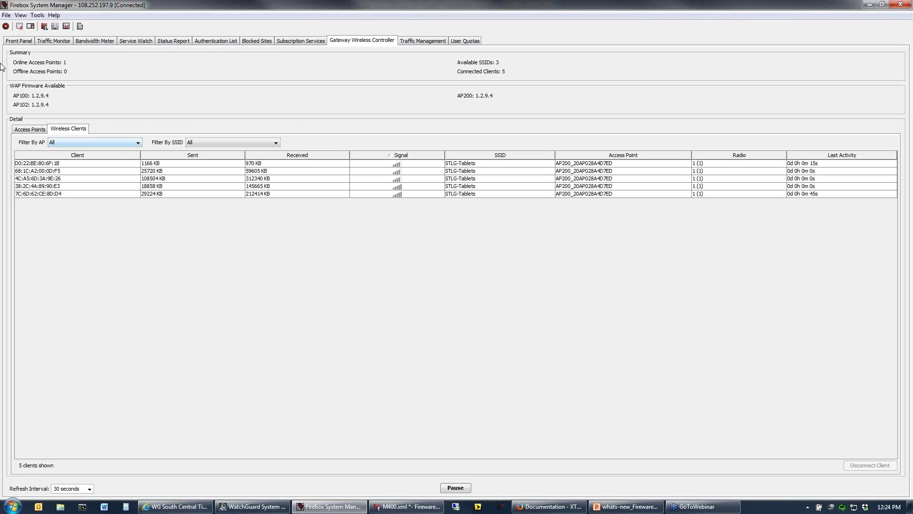
click(20, 44)
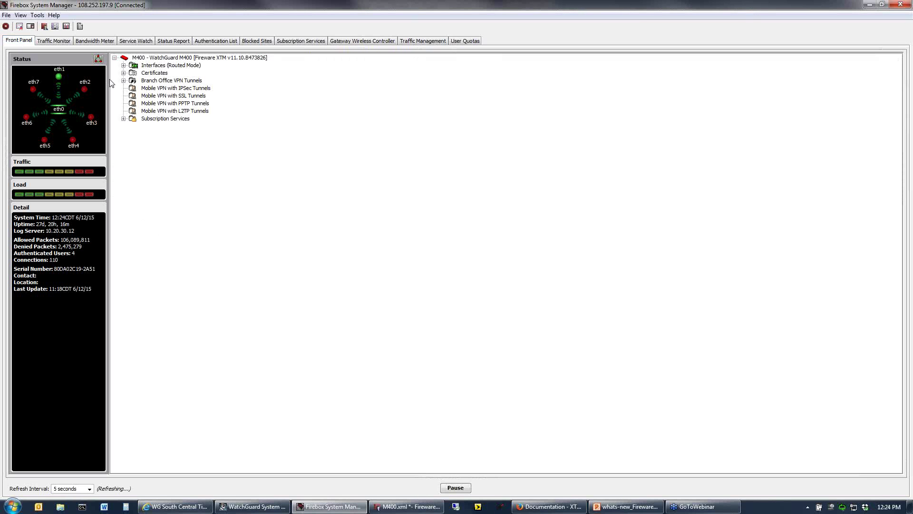
click(124, 81)
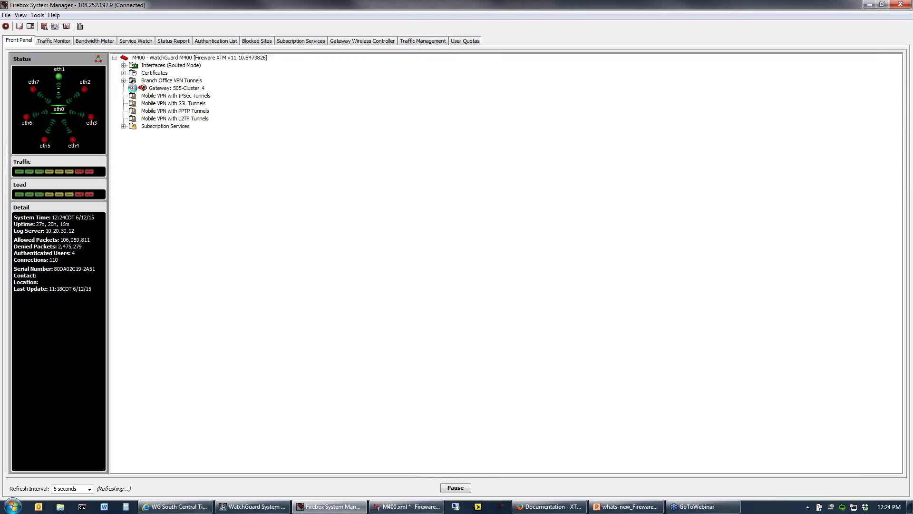
click(133, 88)
click(191, 89)
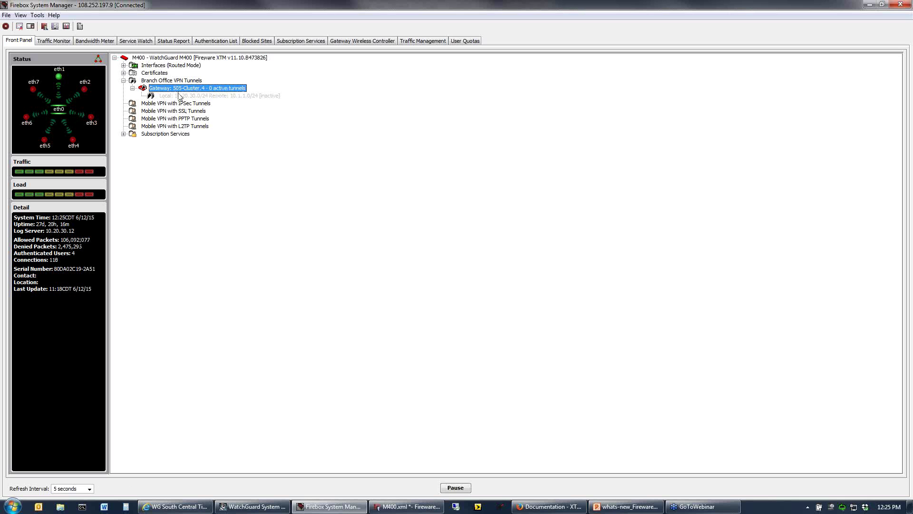
click(204, 96)
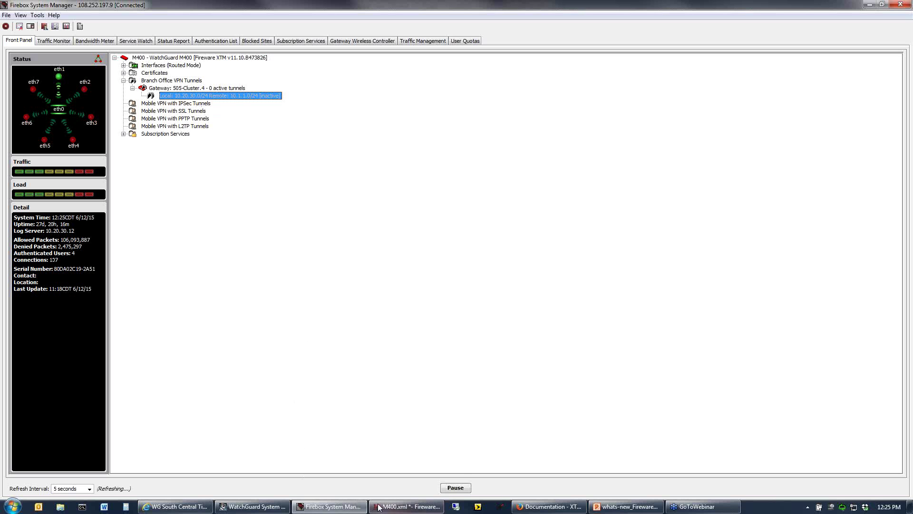
mouse_move(389, 509)
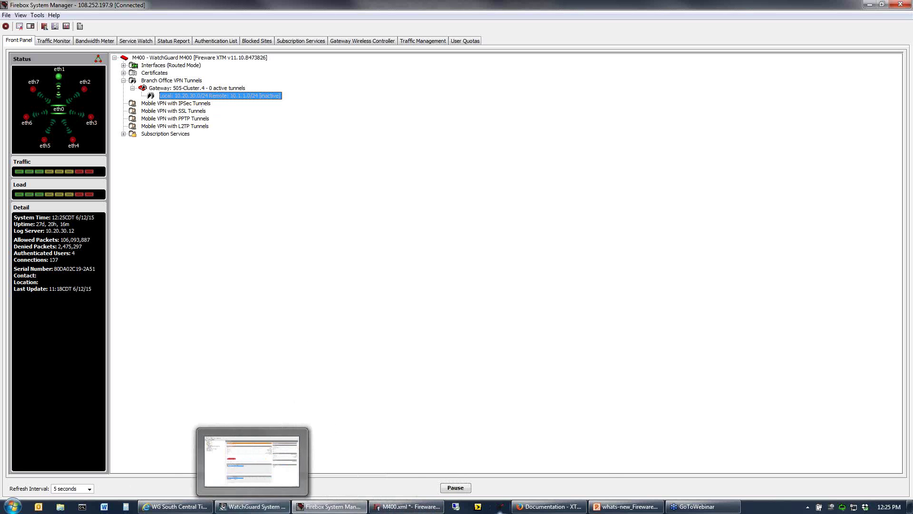
click(627, 507)
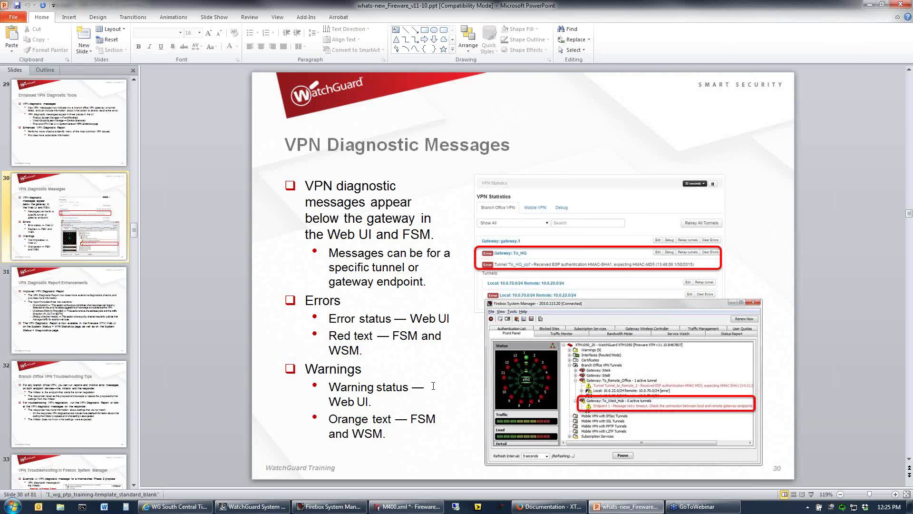
On the next slide, highlight the responder's 3DES message and the initiator's No Proposal Chosen message.
scroll(470, 399, down, 1)
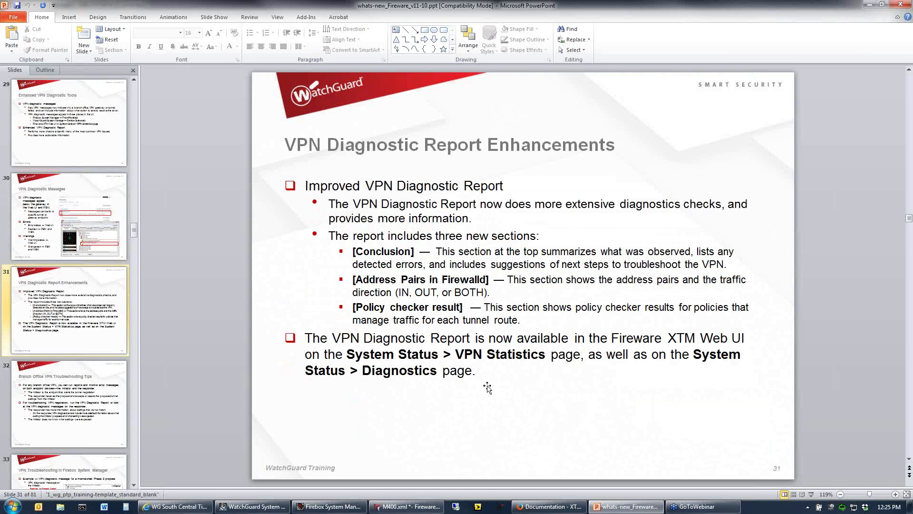
scroll(488, 388, down, 1)
scroll(503, 372, down, 1)
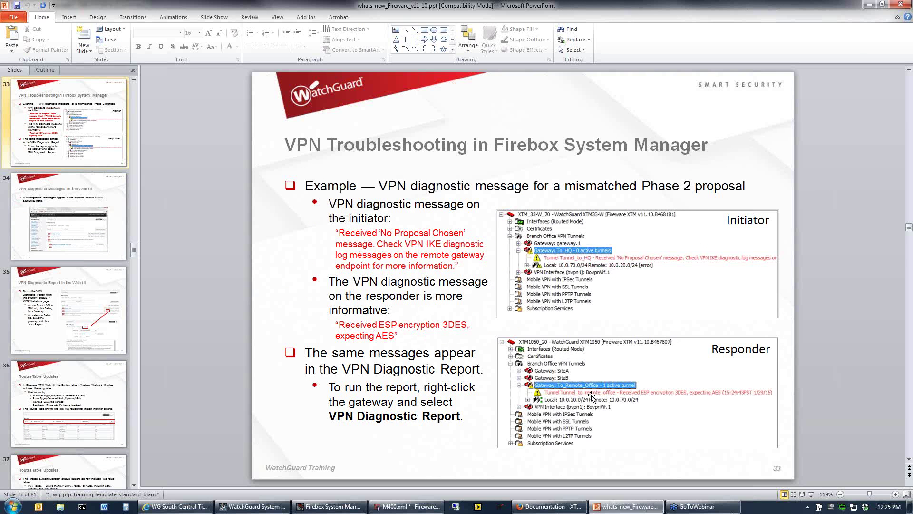
drag(353, 321, 465, 327)
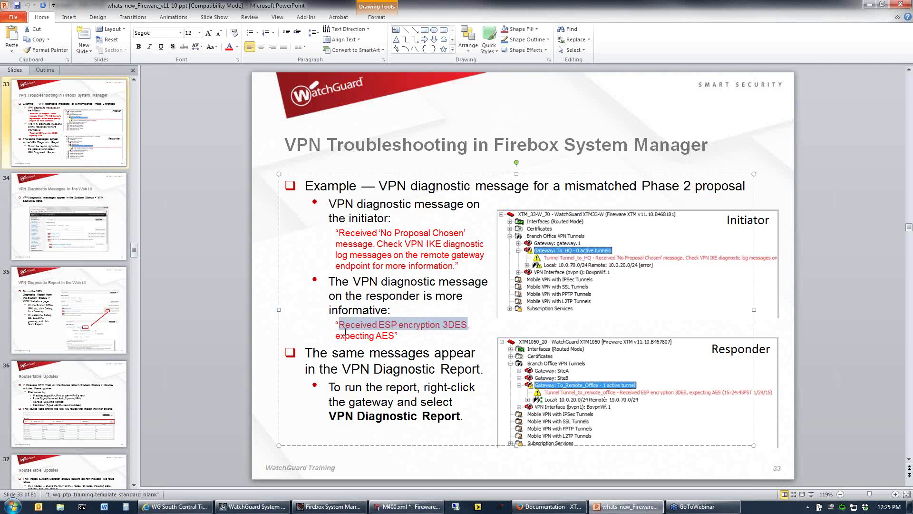
drag(346, 328, 379, 335)
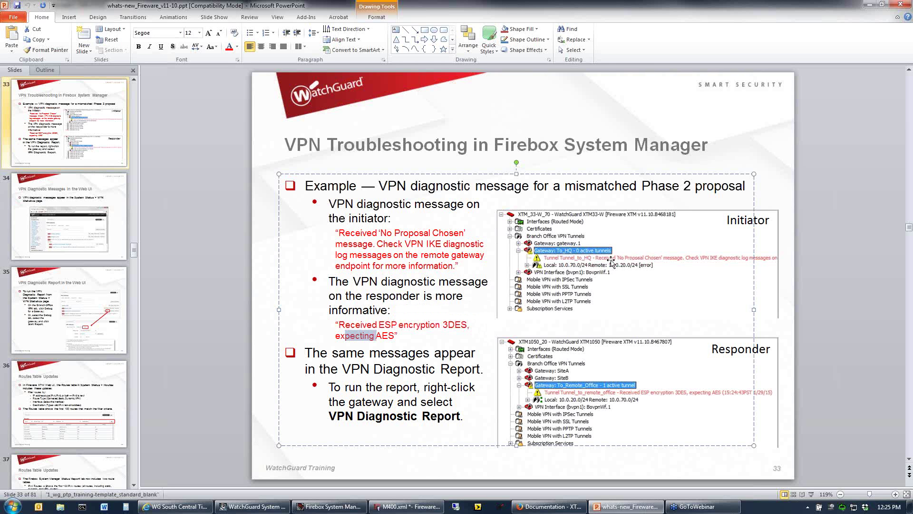
click(384, 244)
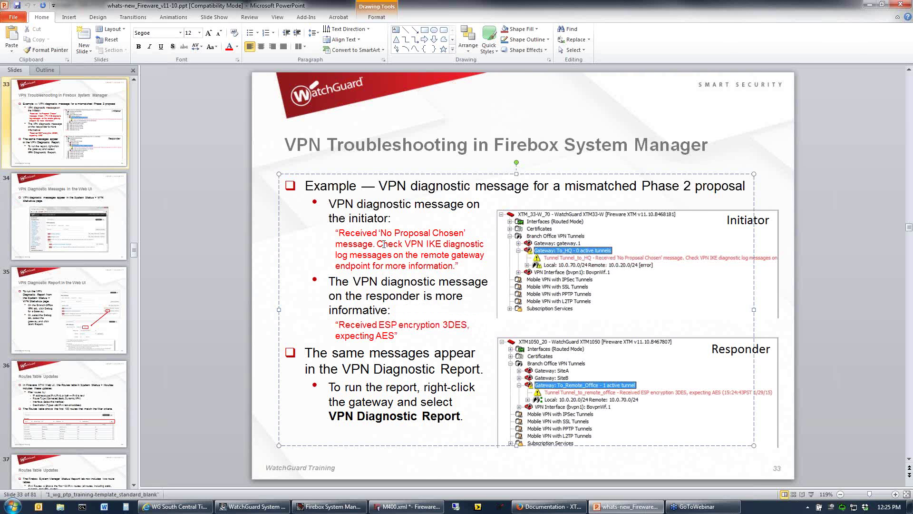
drag(393, 232, 484, 262)
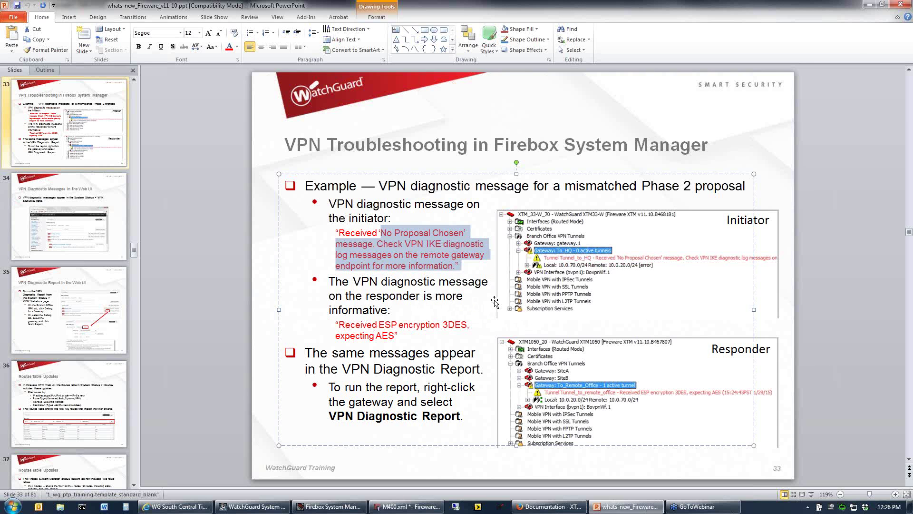
Move back and forth between slides, then switch to Firebox System Manager.
scroll(497, 305, down, 1)
scroll(473, 297, up, 1)
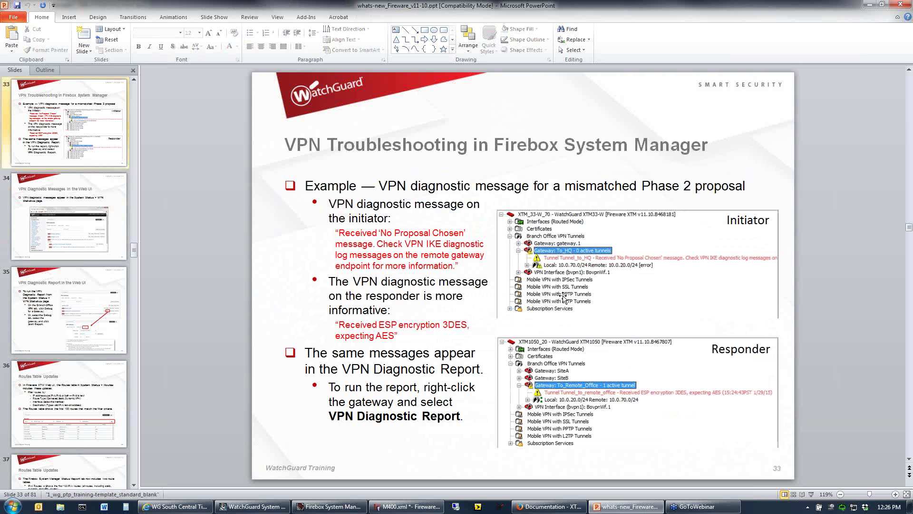
scroll(563, 297, up, 1)
scroll(482, 279, up, 2)
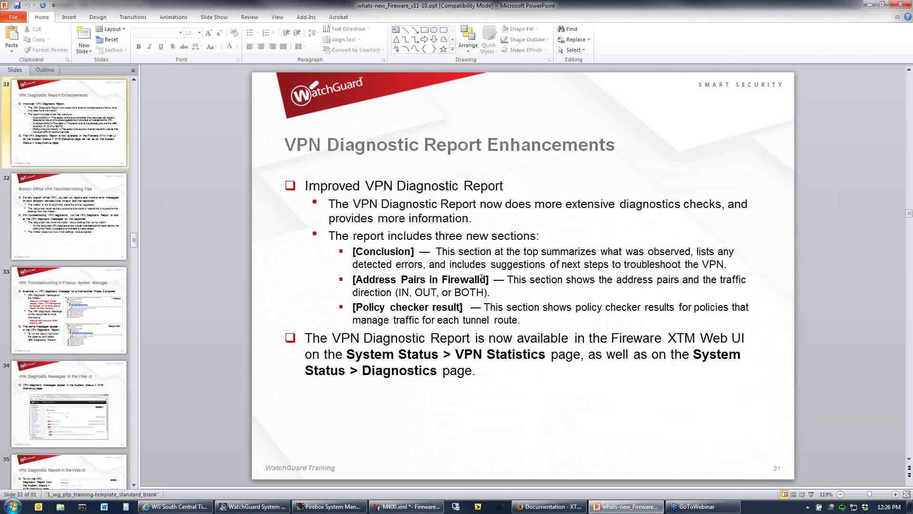
scroll(490, 289, down, 1)
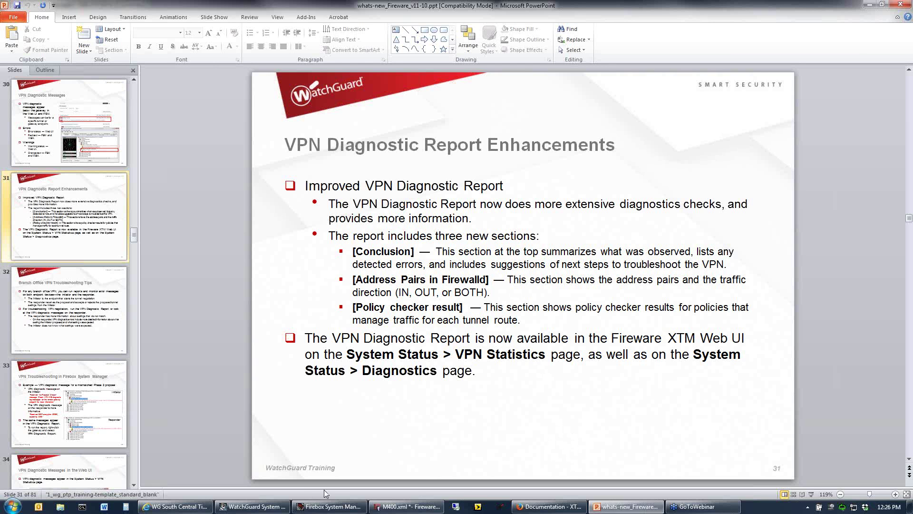
click(329, 507)
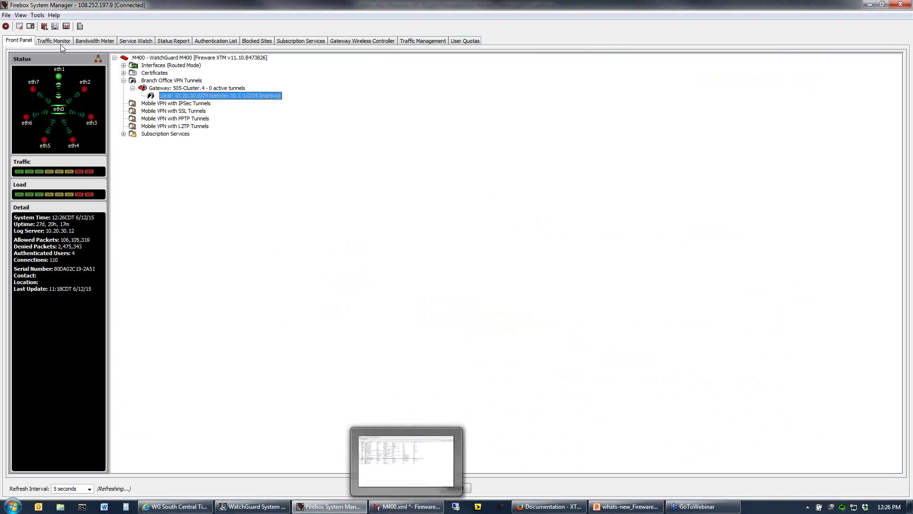
Start a 20-second VPN diagnostic report for 505-Cluster.4 via Tools > Diagnostic Tasks, then return to slide 31.
click(37, 16)
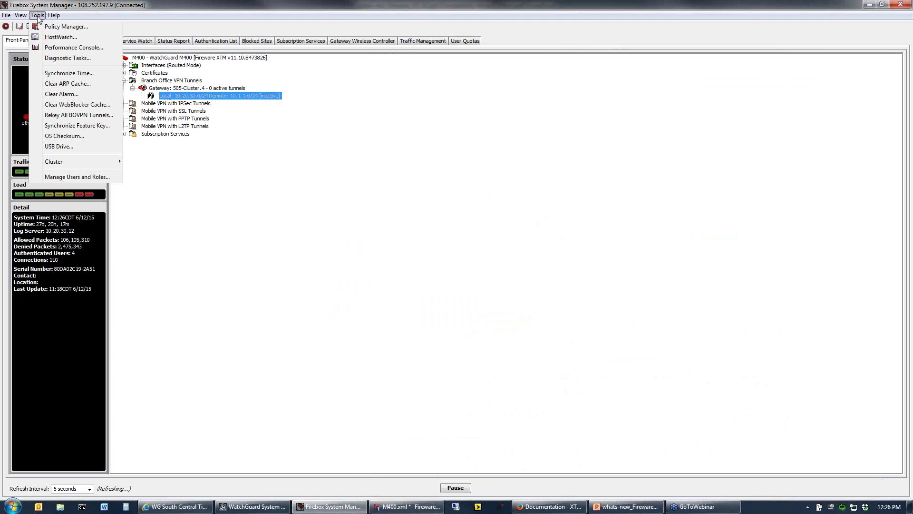
click(66, 58)
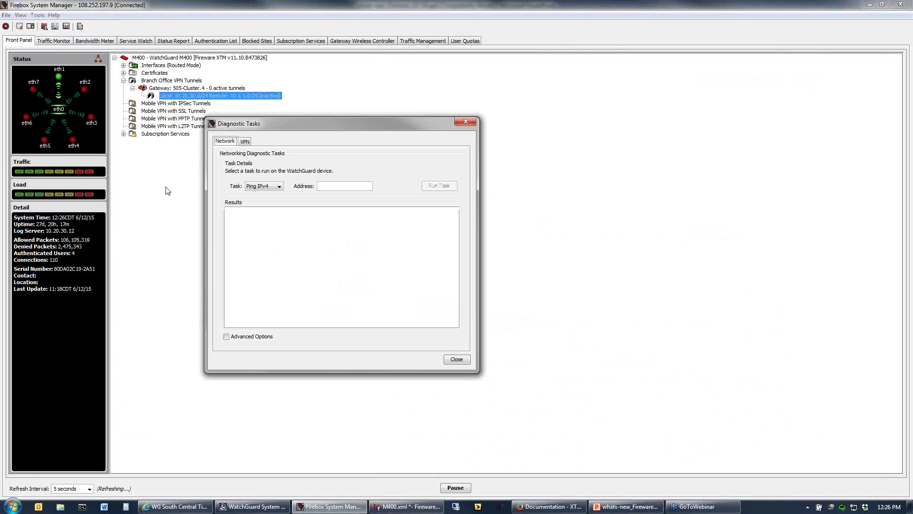
click(245, 142)
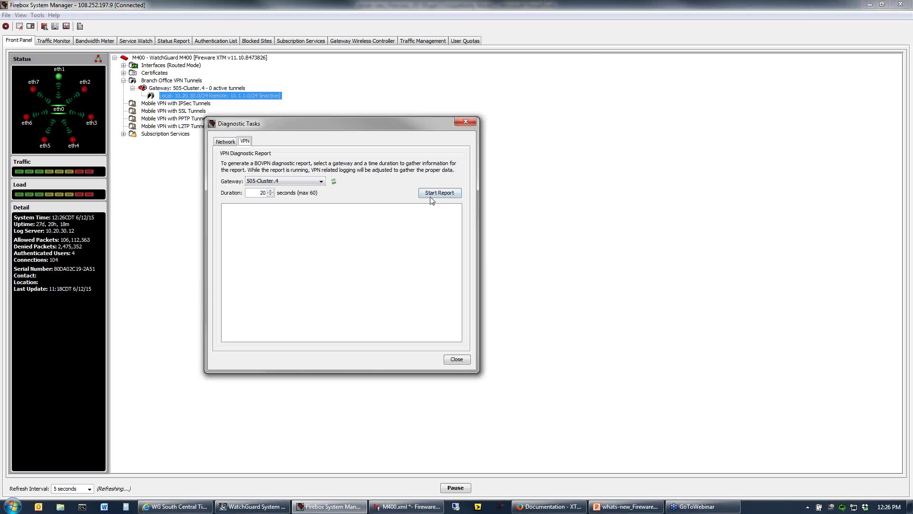
click(449, 195)
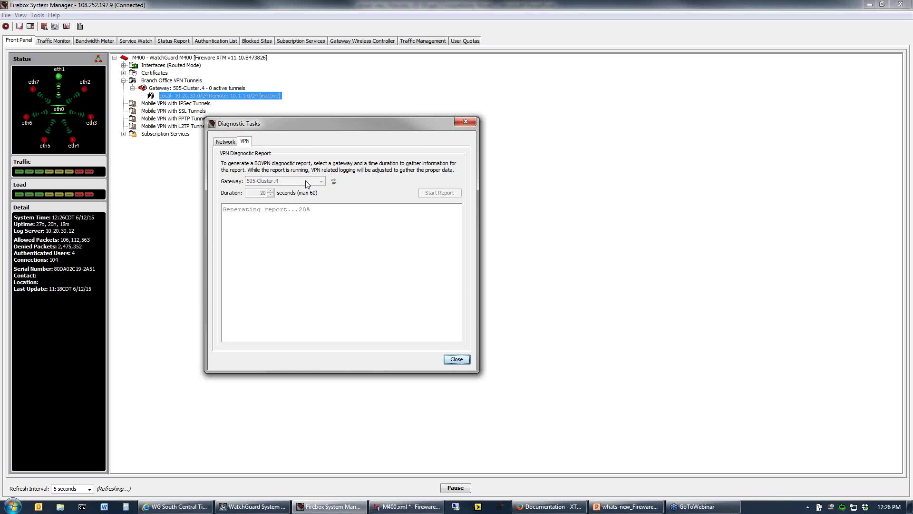
click(624, 506)
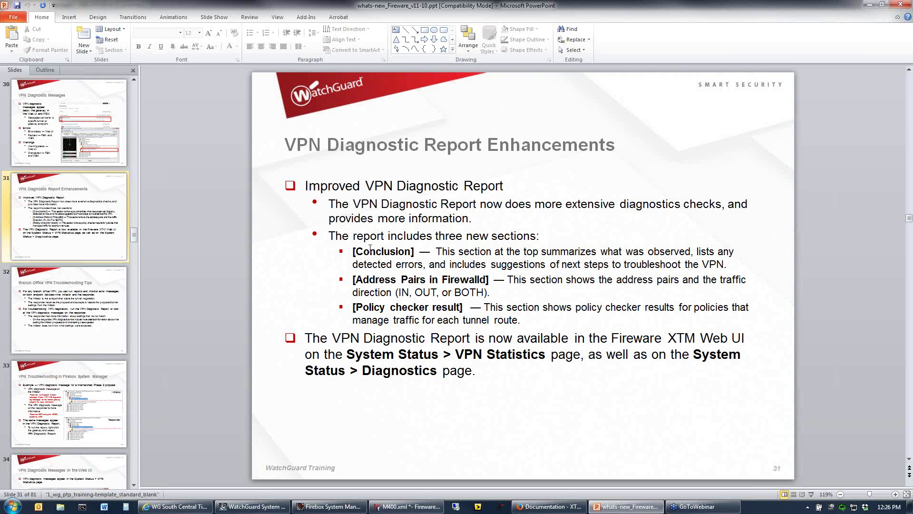
Highlight the Conclusion and Address Pairs in Firewall descriptions on slide 31.
mouse_move(373, 247)
mouse_down()
mouse_move(694, 251)
mouse_move(483, 264)
mouse_move(715, 268)
mouse_up()
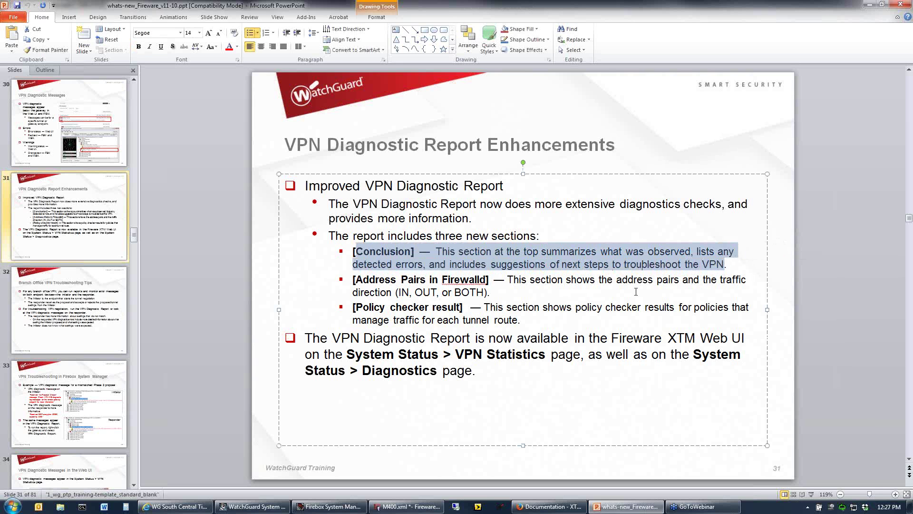
drag(526, 279, 579, 291)
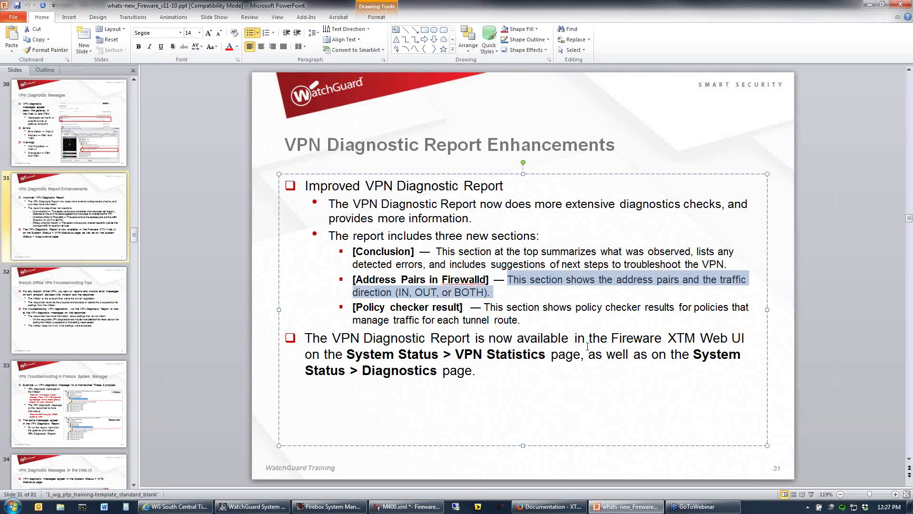
Bring up the finished 505-Cluster.4 report and enlarge its window so Conclusion lines show in full.
click(335, 508)
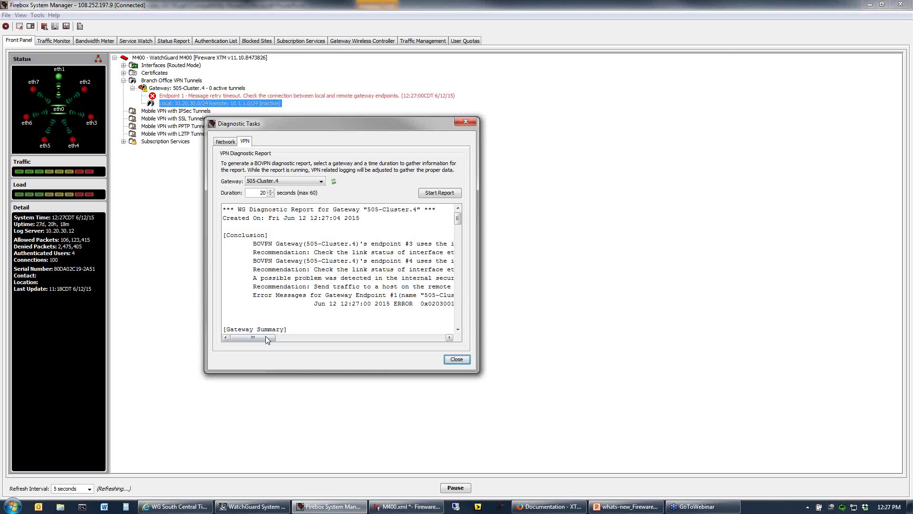
mouse_move(261, 339)
mouse_down()
mouse_move(362, 342)
mouse_move(275, 336)
mouse_up()
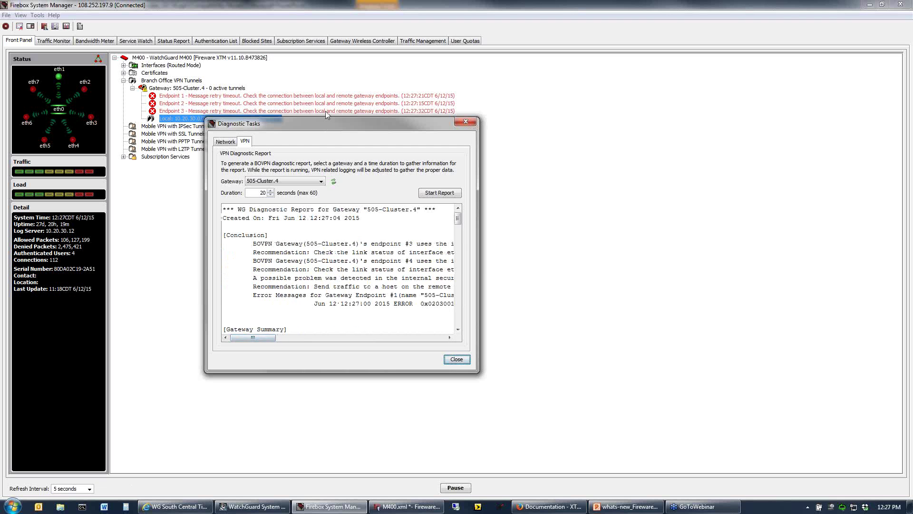
drag(340, 124, 453, 193)
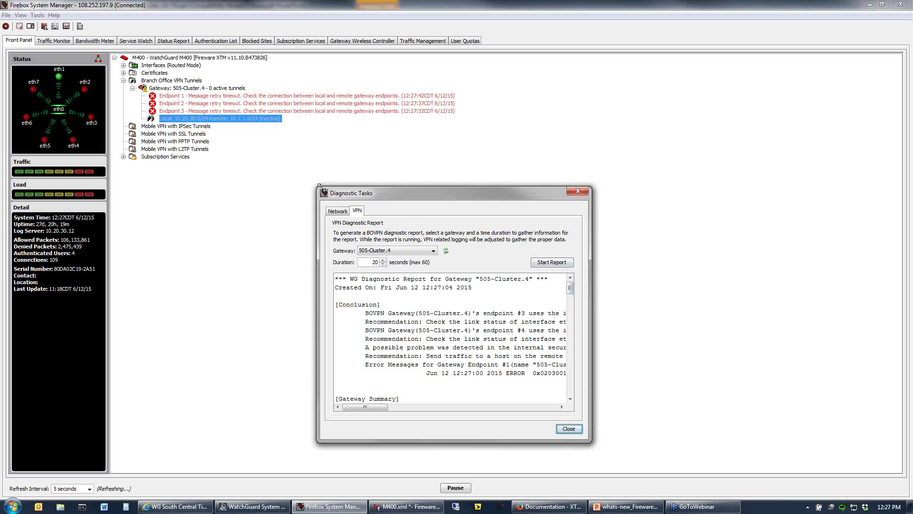
drag(319, 185, 131, 17)
drag(591, 211, 785, 242)
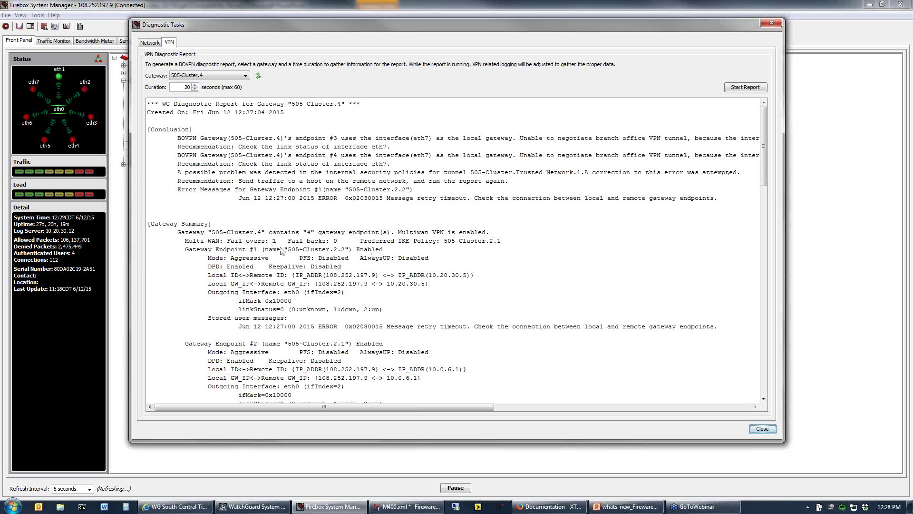
Scroll the report down to Related Logs, back to the top, and close the Diagnostic Tasks window.
scroll(285, 253, down, 1)
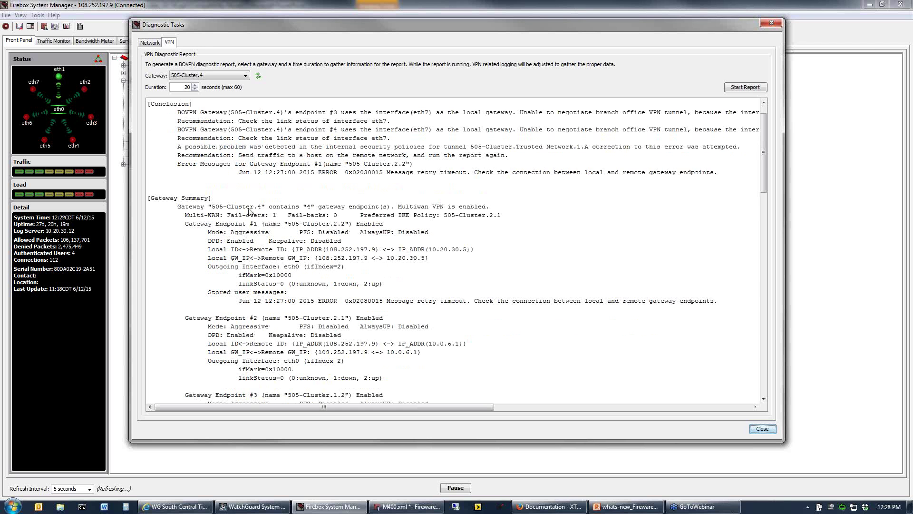
scroll(381, 305, down, 5)
scroll(382, 315, down, 10)
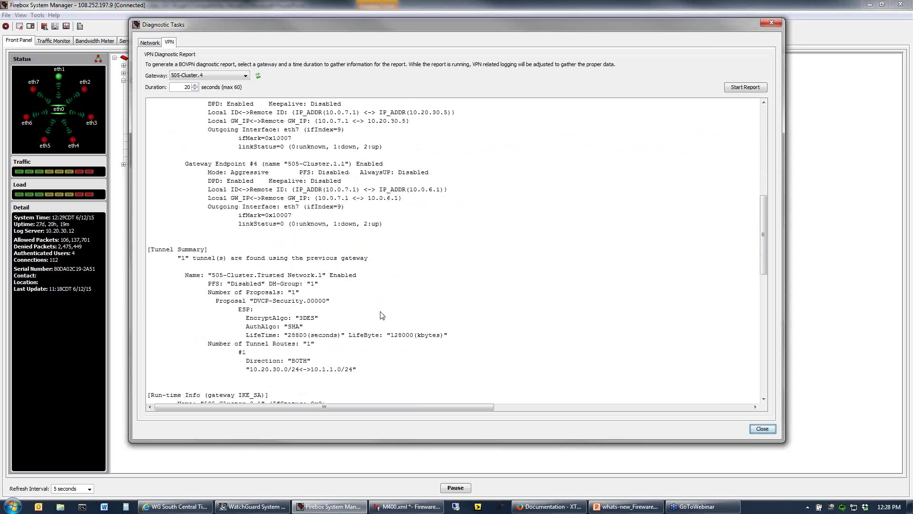
scroll(383, 318, down, 13)
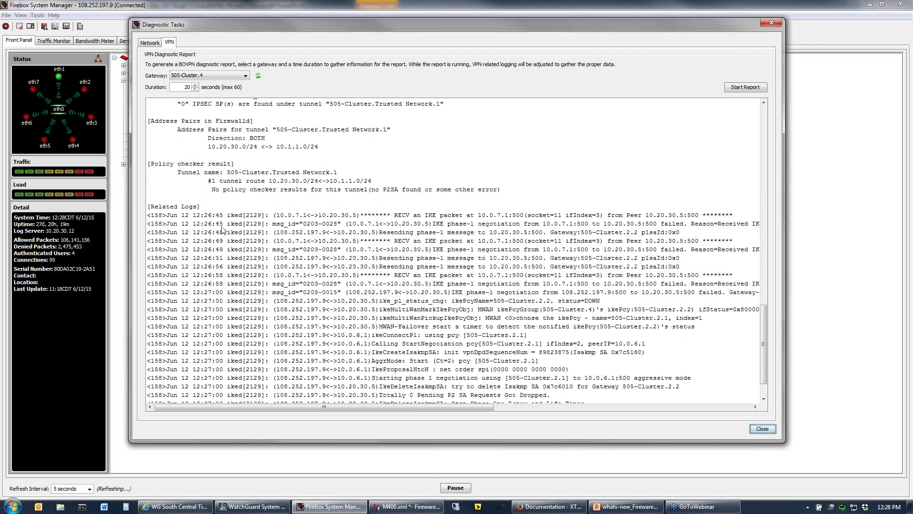
drag(159, 207, 334, 216)
click(334, 217)
scroll(762, 335, up, 1)
drag(761, 313, 744, 165)
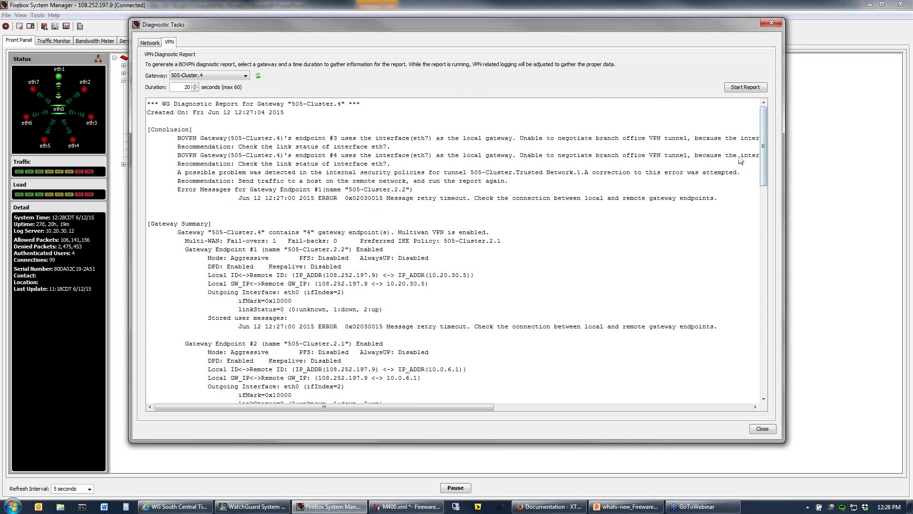
click(771, 23)
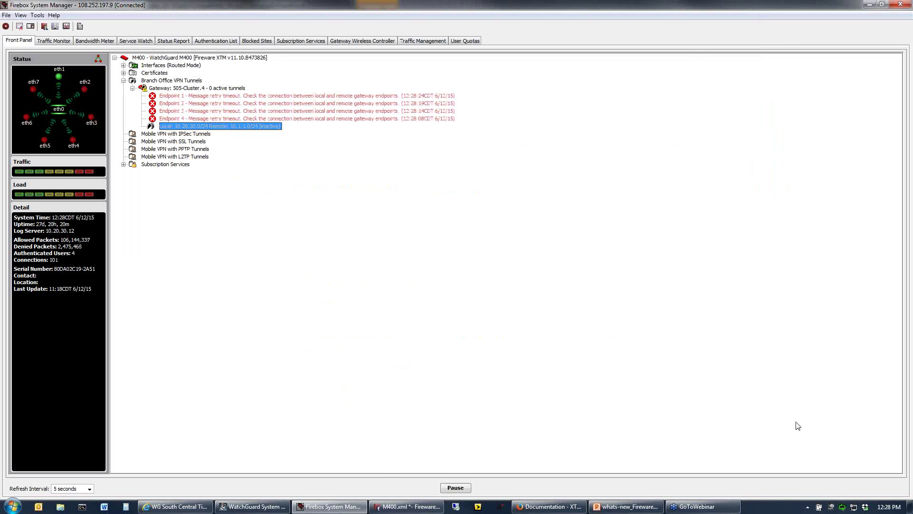
mouse_move(358, 509)
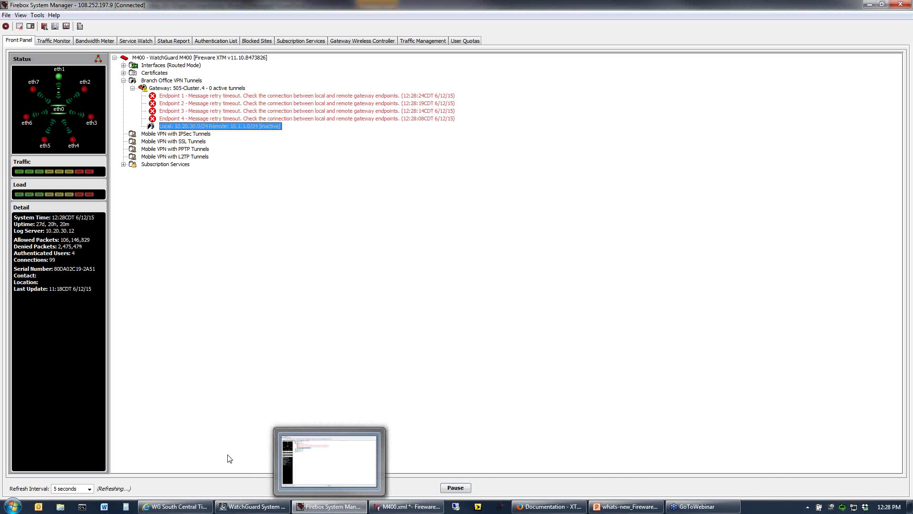
Switch to the WG South Central Tips and Tricks YouTube channel and select the search box text.
mouse_move(180, 511)
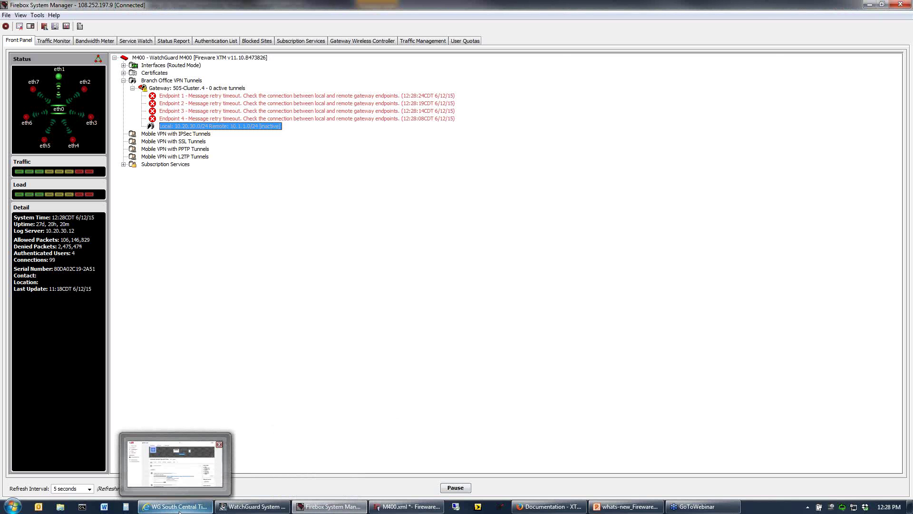
click(179, 509)
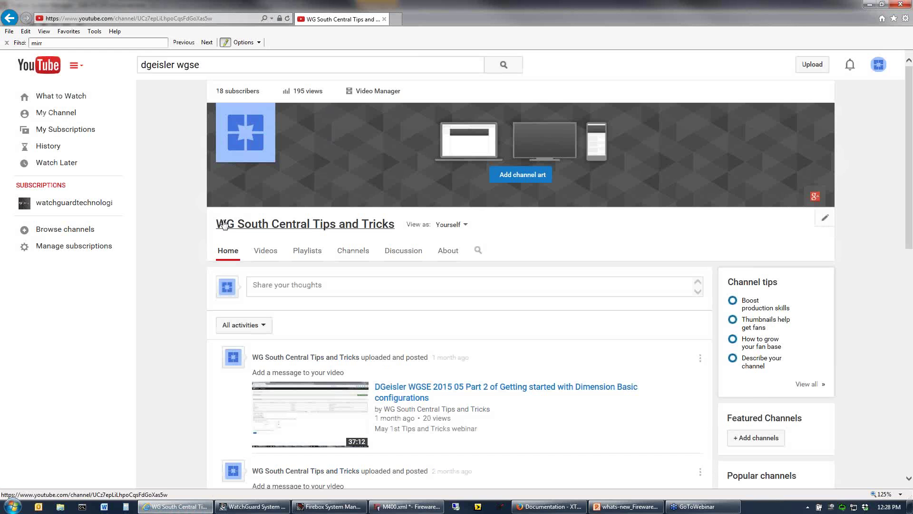
drag(209, 68, 137, 62)
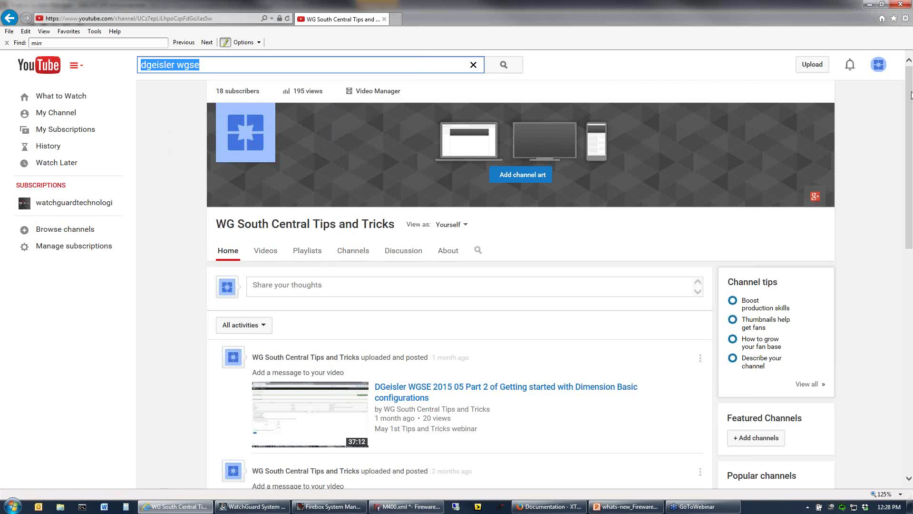
Minimize the browser and return to slide 31, 'VPN Diagnostic Report Enhancements', clearing the text selection.
click(869, 4)
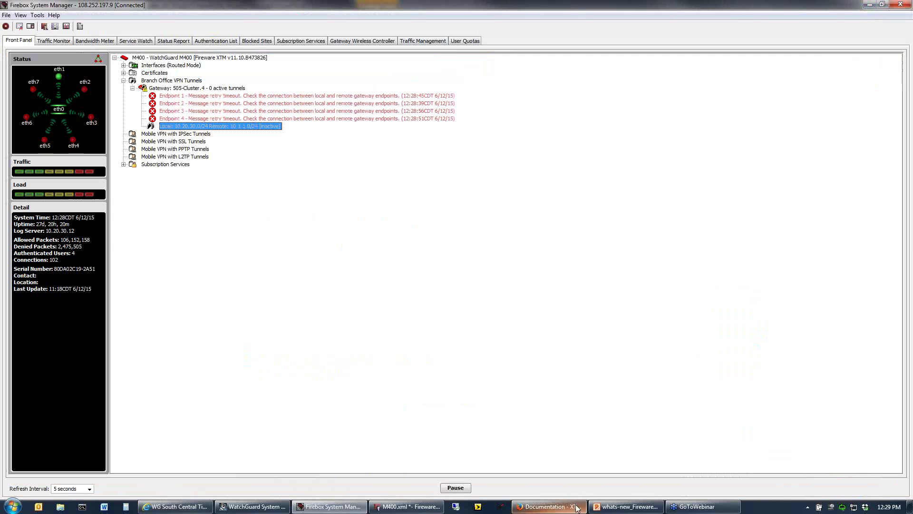
click(626, 508)
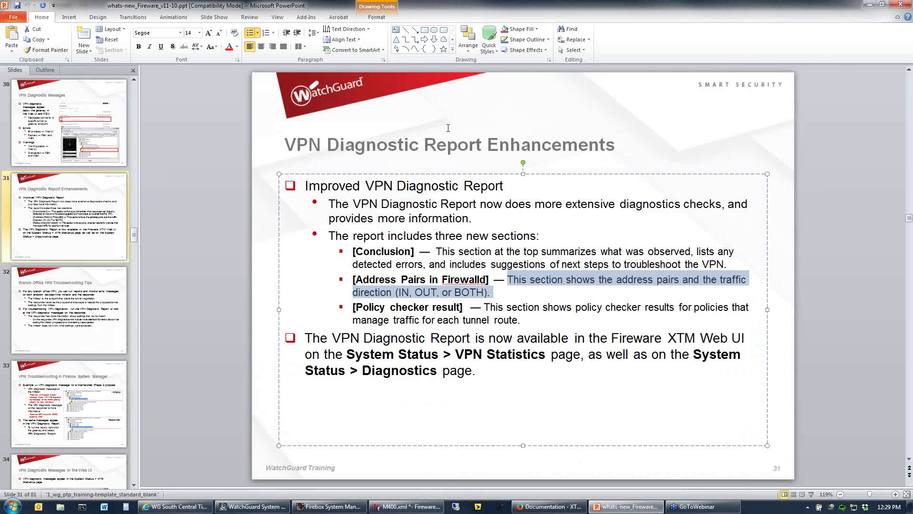
click(448, 127)
scroll(620, 271, down, 2)
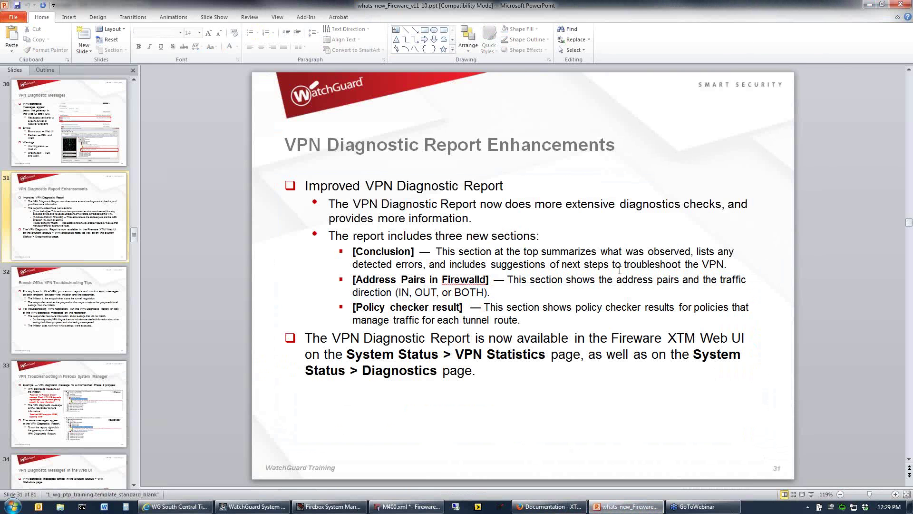
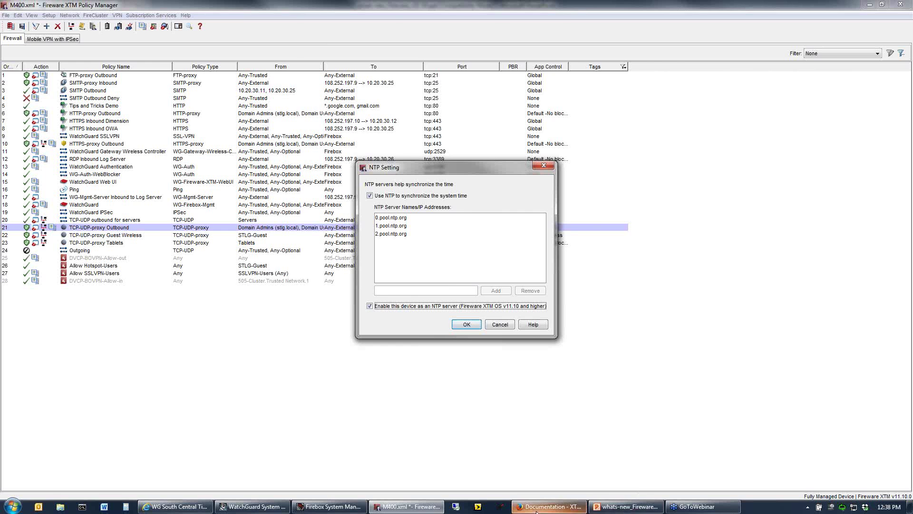
In PowerPoint, advance past the DHCPv6 Prefix Delegation and route table slides to slide 71, 'Updated XTM Configuration Report'.
click(627, 507)
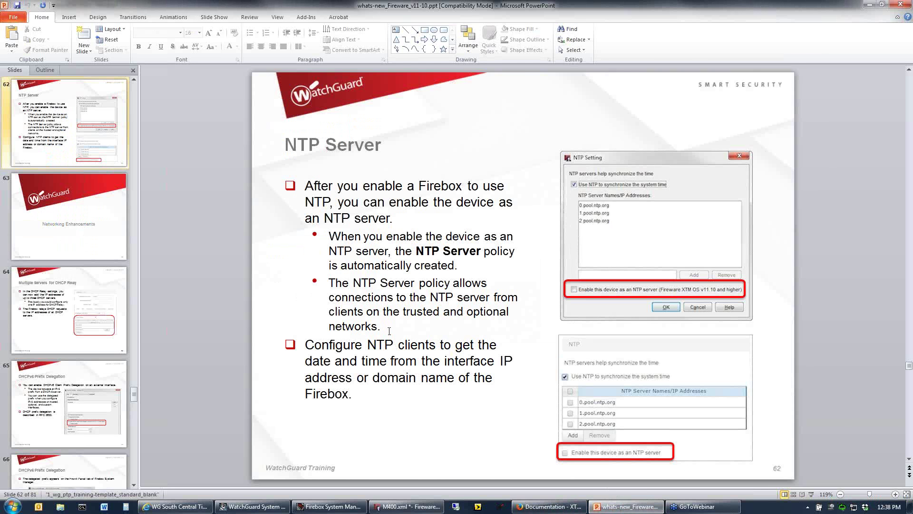
scroll(389, 331, down, 1)
scroll(443, 357, down, 1)
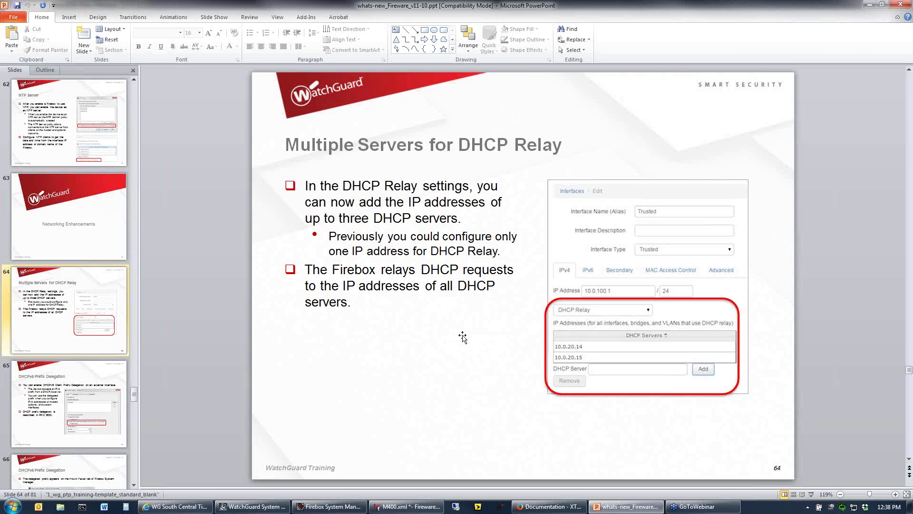
key(Page_Down)
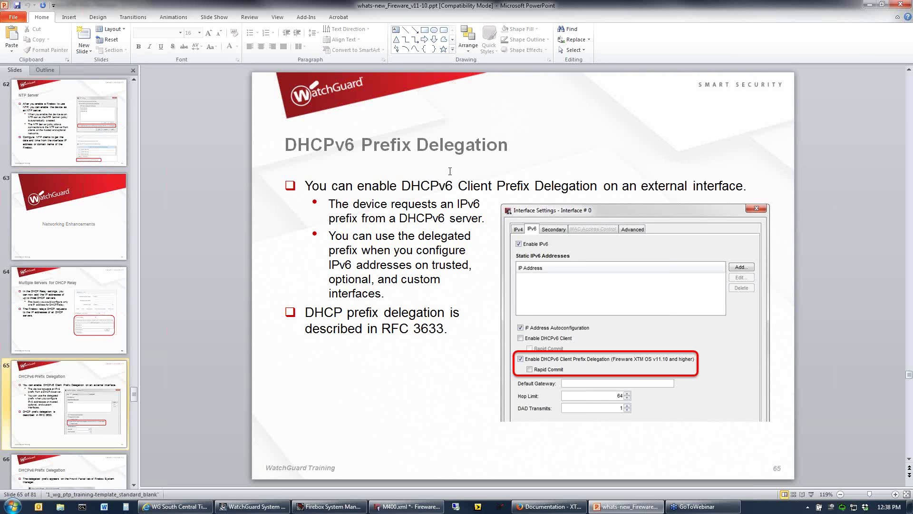
scroll(482, 225, down, 1)
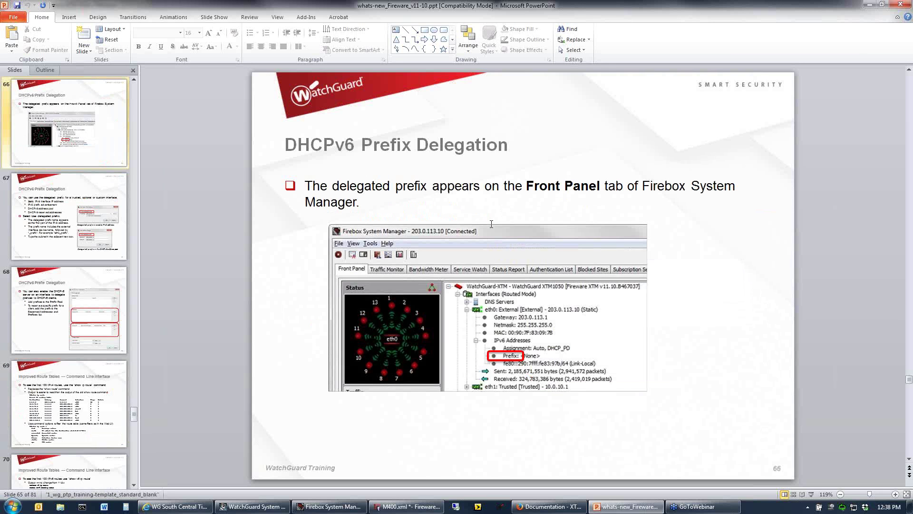
scroll(492, 231, down, 3)
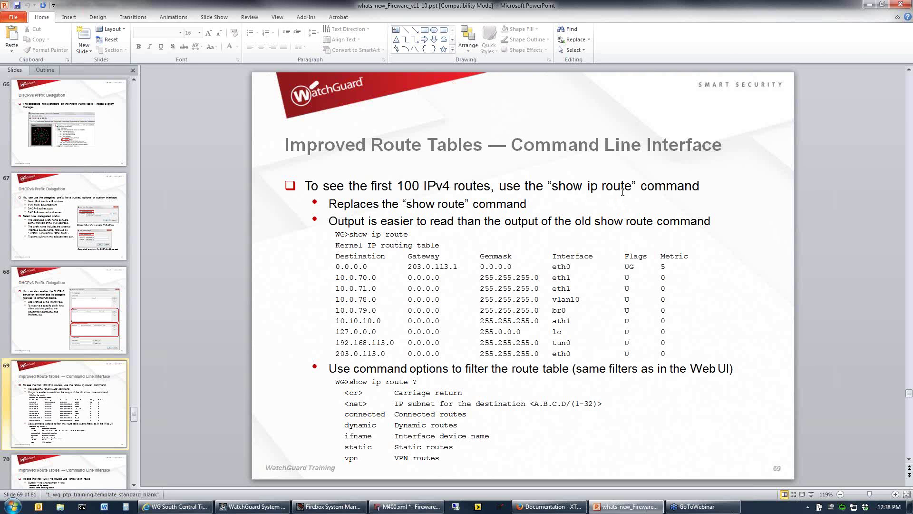
scroll(622, 192, down, 1)
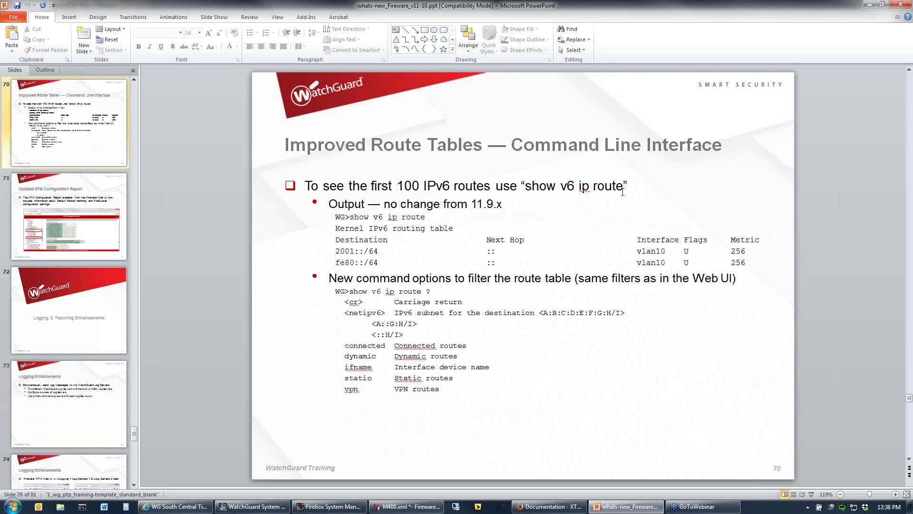
scroll(624, 192, down, 1)
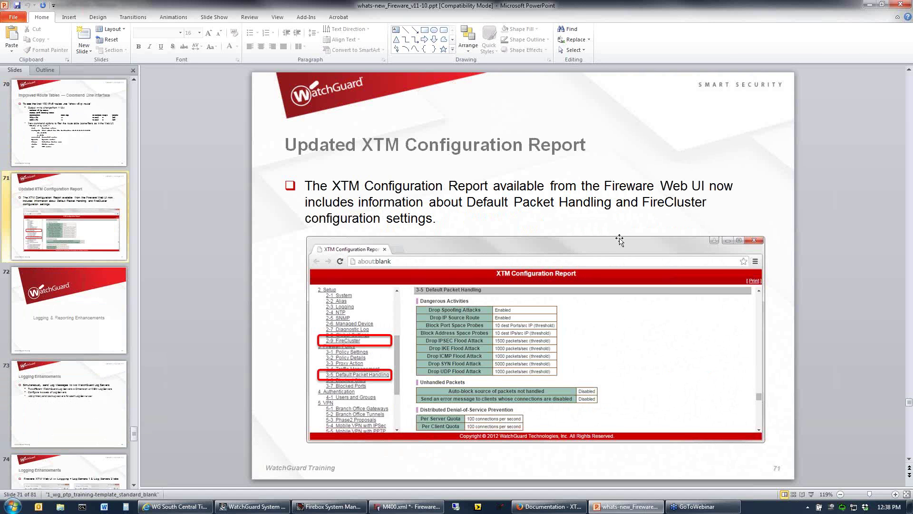
click(176, 506)
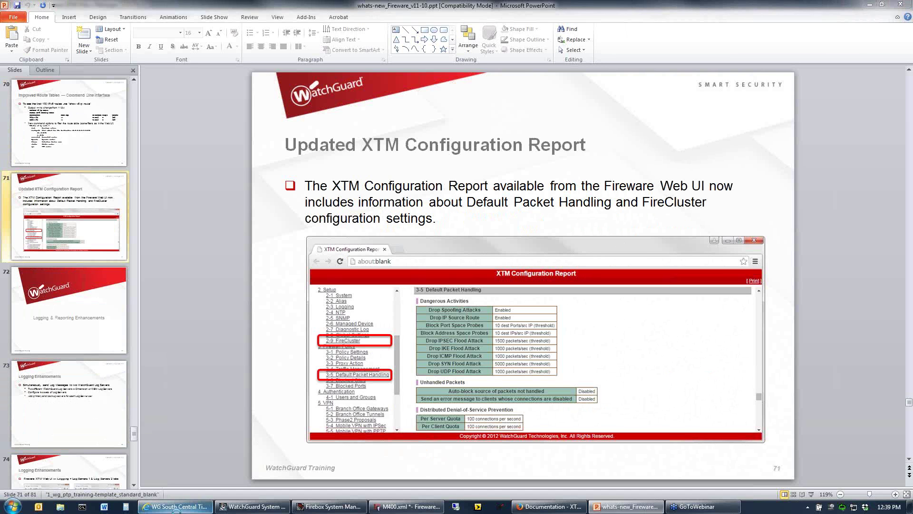
click(398, 18)
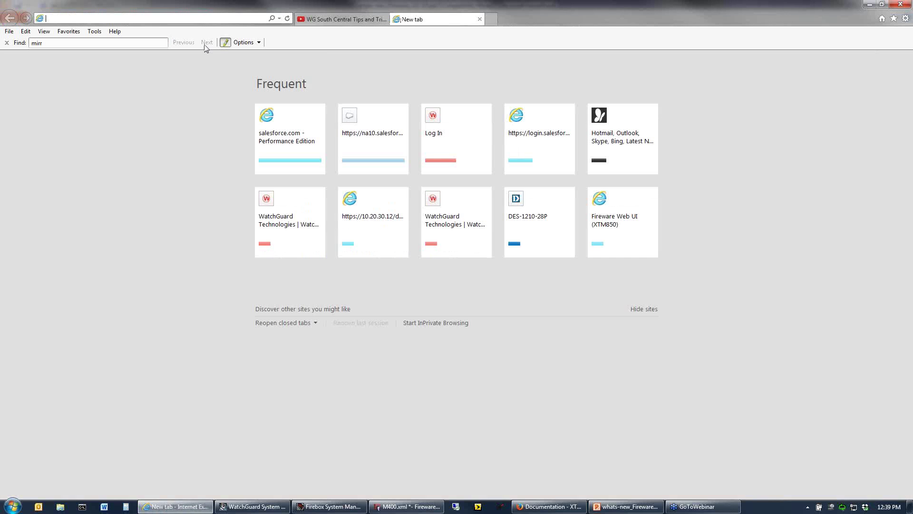
text(https)
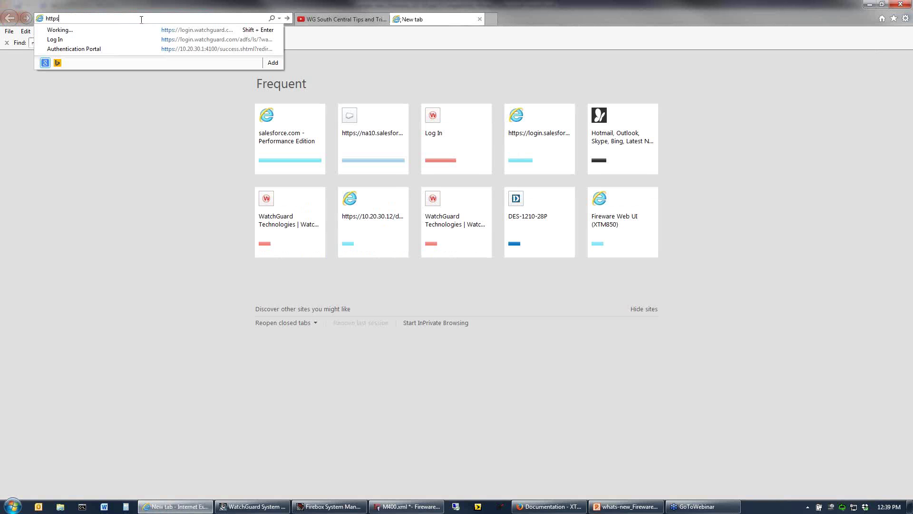
text(://10)
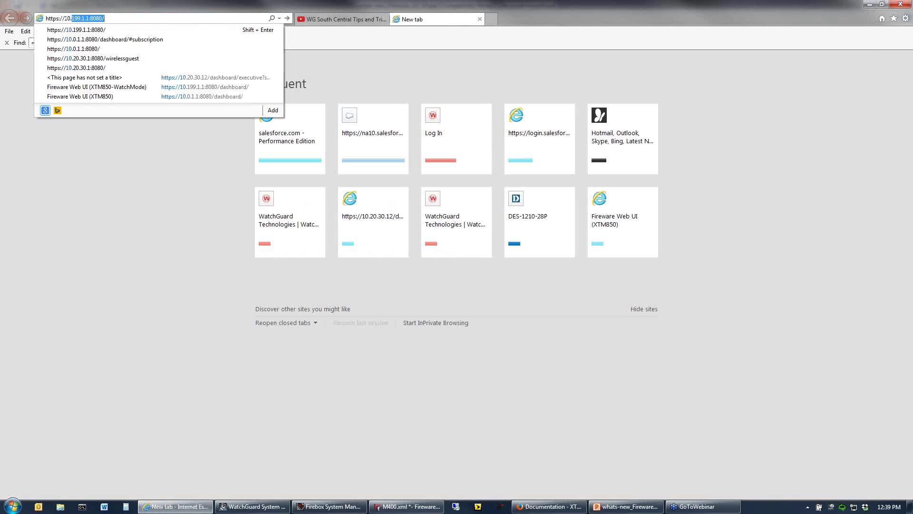
key(Down)
key(Down)
key(Down)
key(Down)
key(Down)
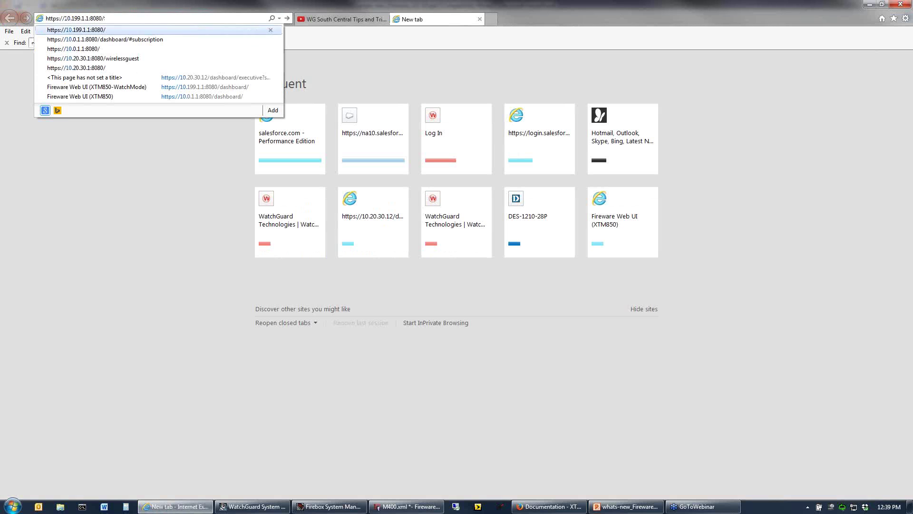
key(Return)
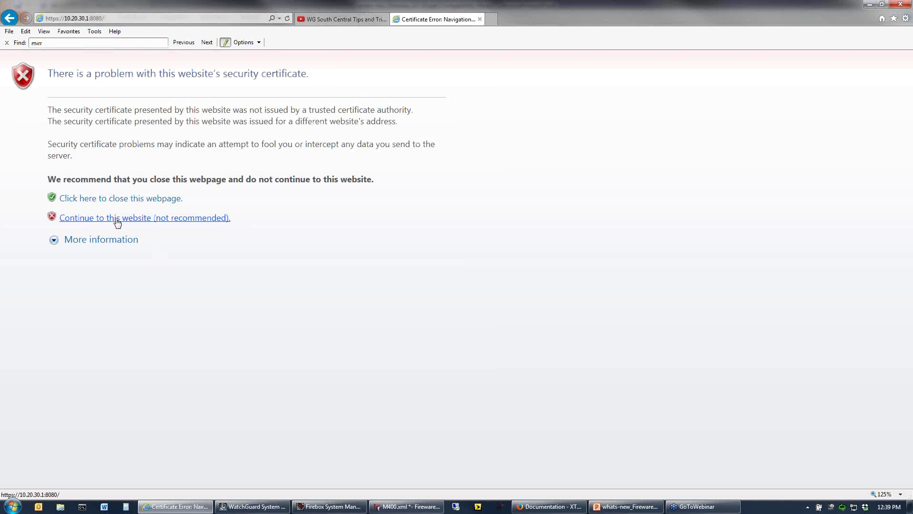
Bypass the certificate warning, log in as the status user with its passphrase, and accept the disclaimer.
click(117, 219)
text(status)
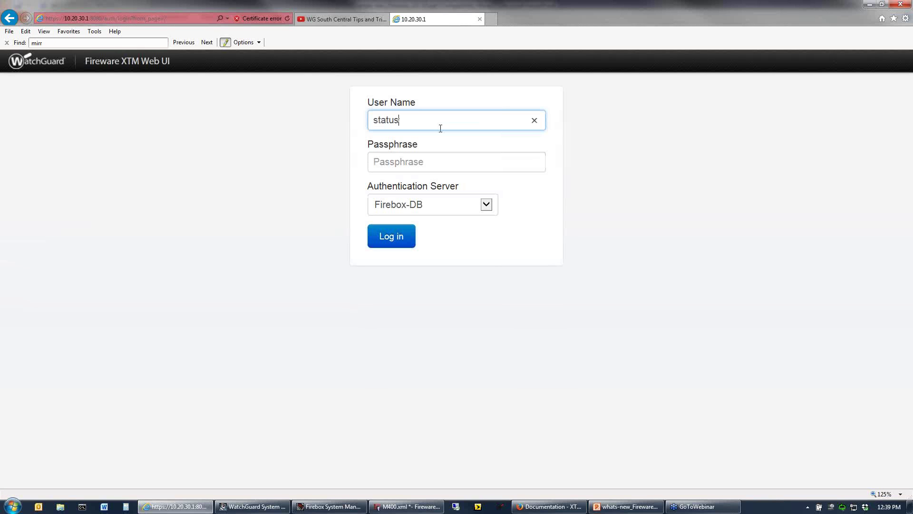
key(Tab)
text(readonly)
key(Return)
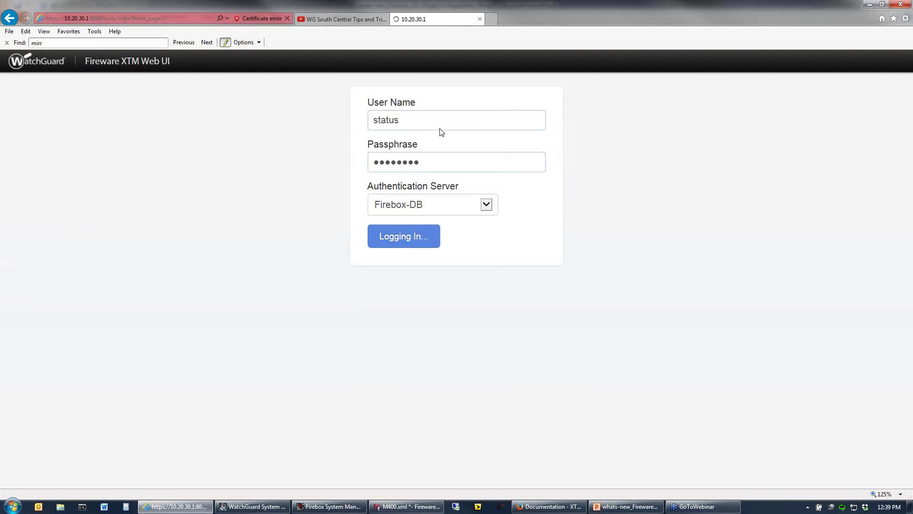
click(365, 294)
click(425, 316)
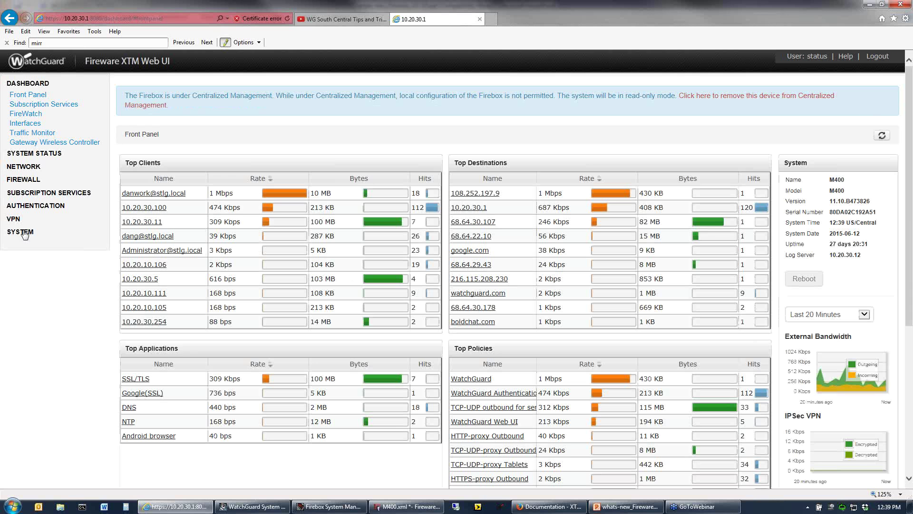
Go to SYSTEM > Configuration File and open the XTM Configuration Report.
click(20, 232)
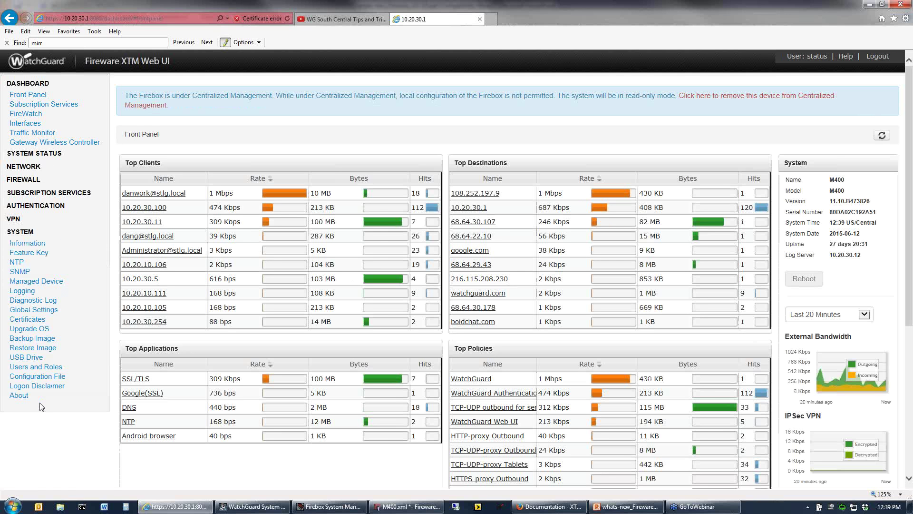
click(49, 376)
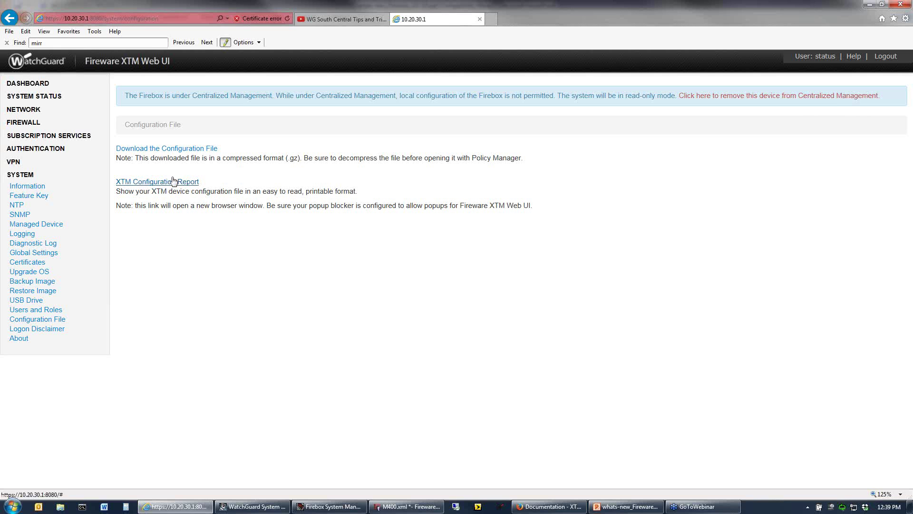
click(186, 184)
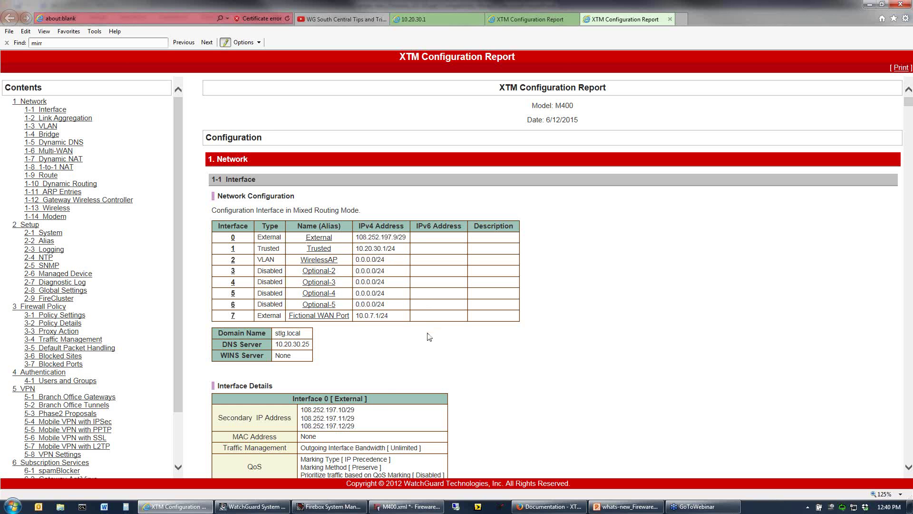
Scroll through the report's Network sections for the M400's interfaces.
scroll(430, 343, down, 5)
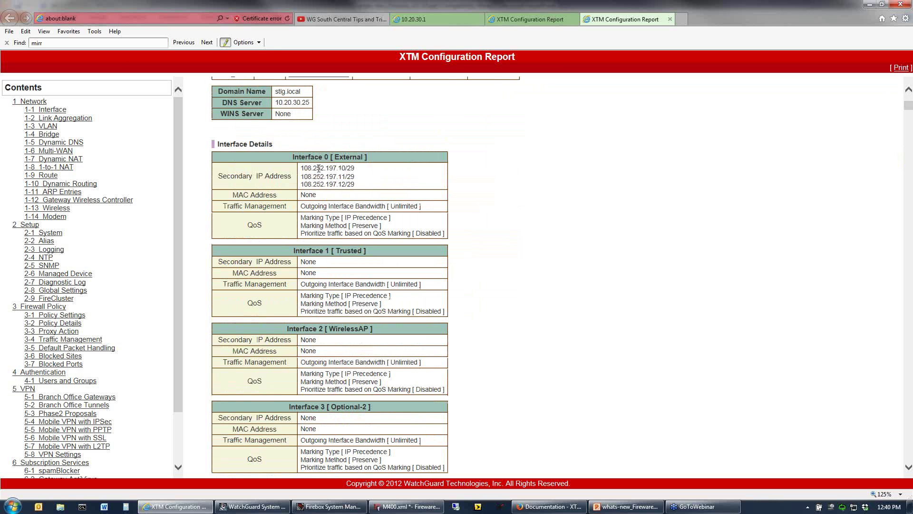
scroll(354, 212, down, 9)
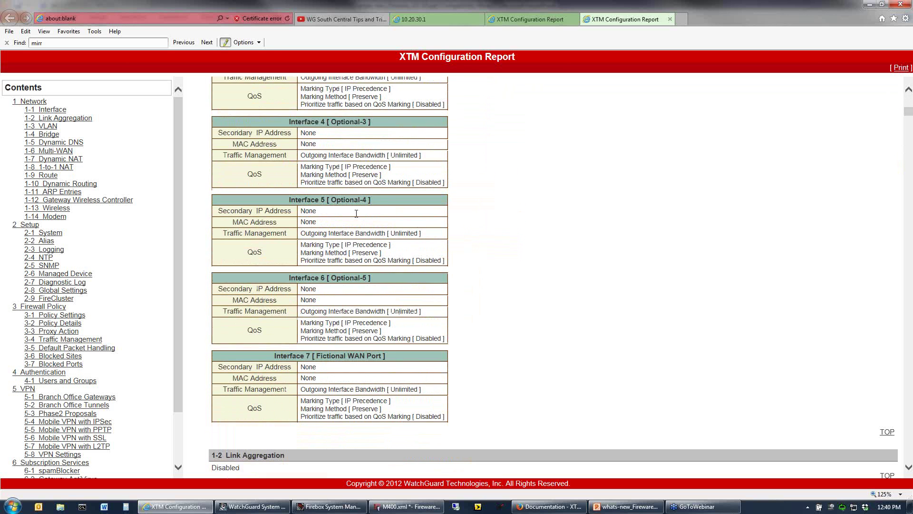
scroll(361, 216, down, 3)
scroll(369, 219, down, 5)
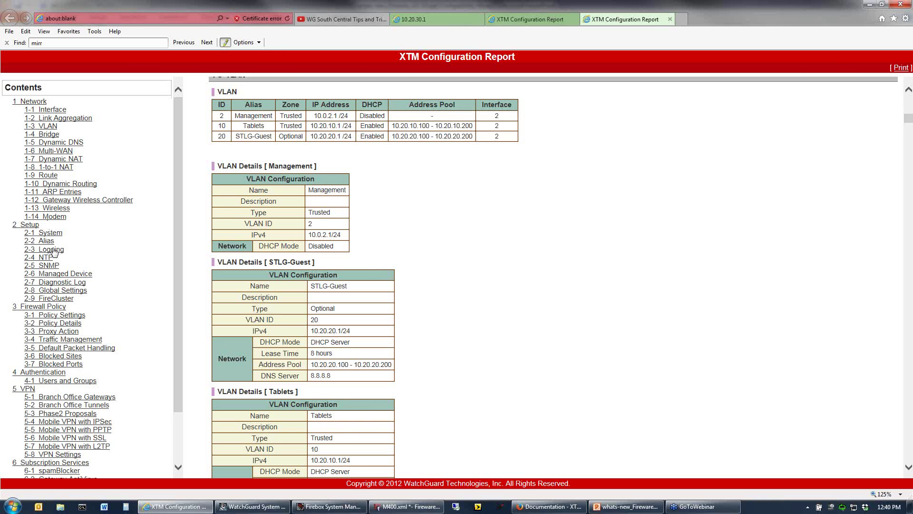
Jump to 3 Firewall Policy and review the Policy Details, highlighting the Enabled log messages setting.
click(57, 309)
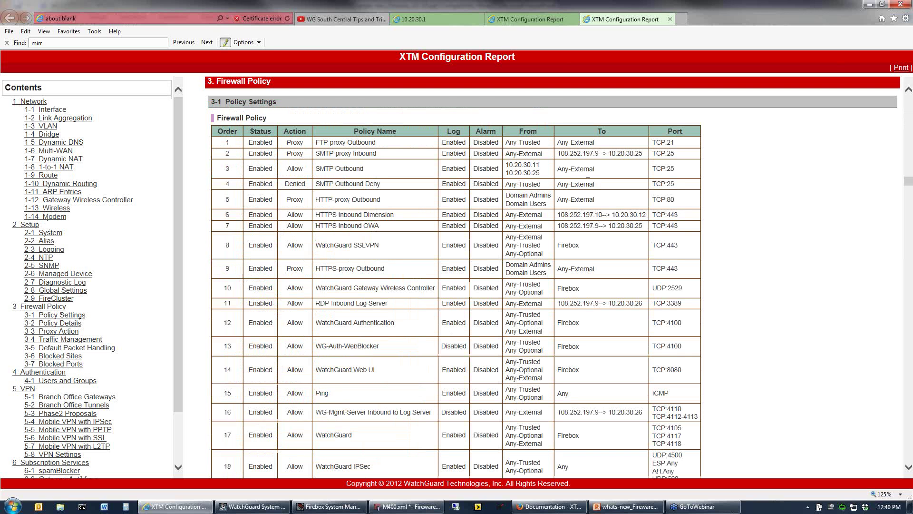
scroll(541, 184, down, 10)
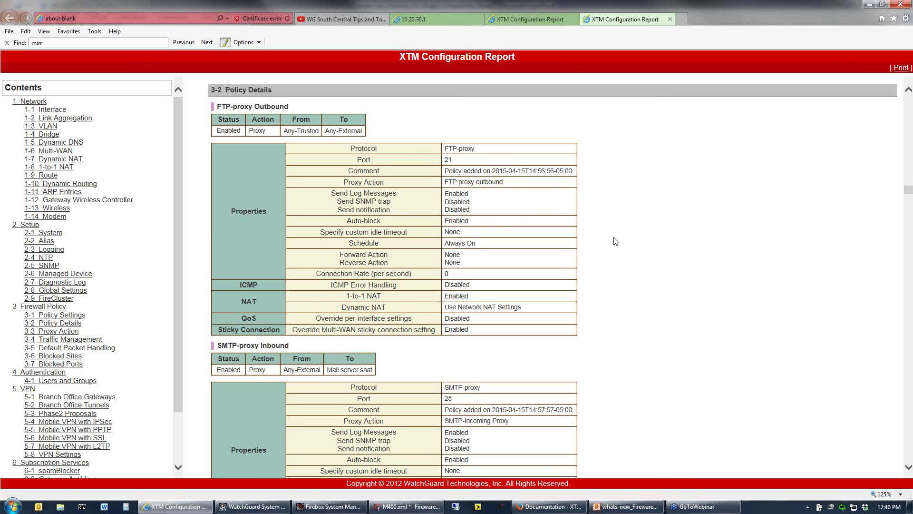
scroll(616, 241, down, 5)
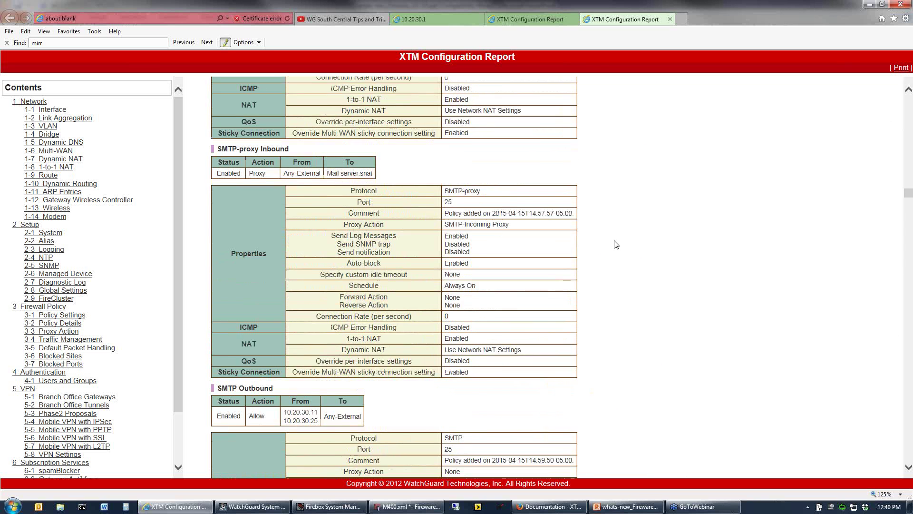
drag(449, 190, 474, 190)
scroll(540, 252, down, 11)
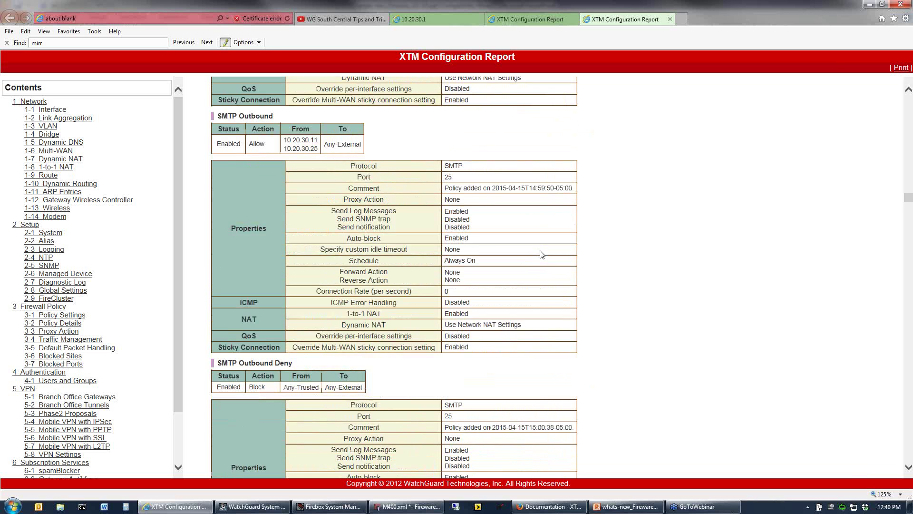
scroll(539, 252, down, 2)
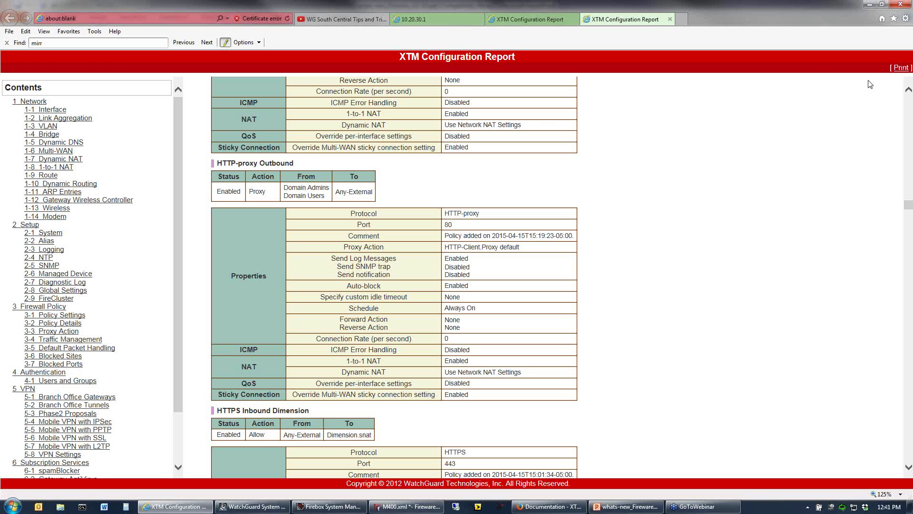
Print the configuration report to the CutePDF Writer printer.
click(903, 69)
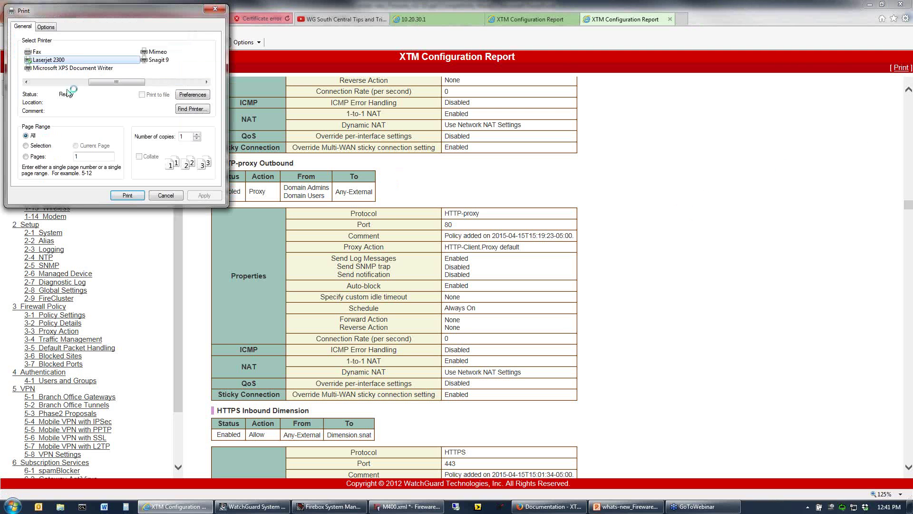
drag(119, 84, 27, 79)
click(47, 68)
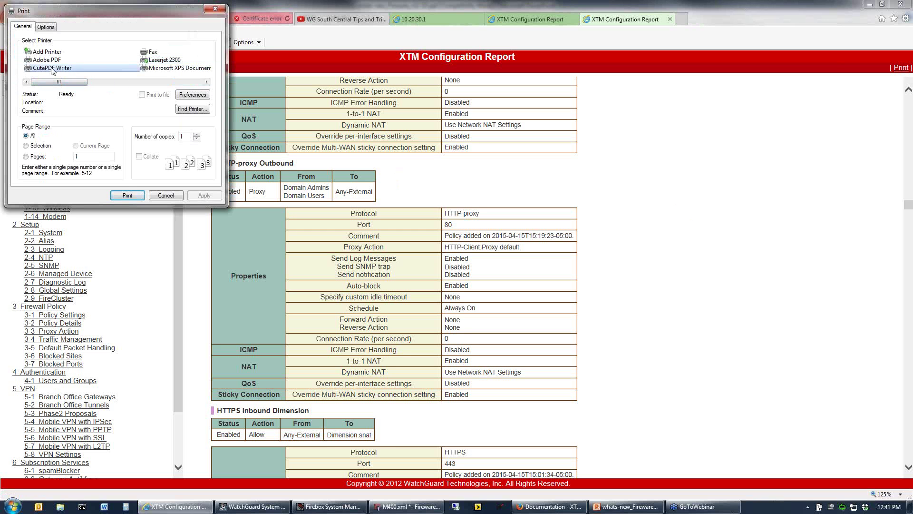
click(129, 196)
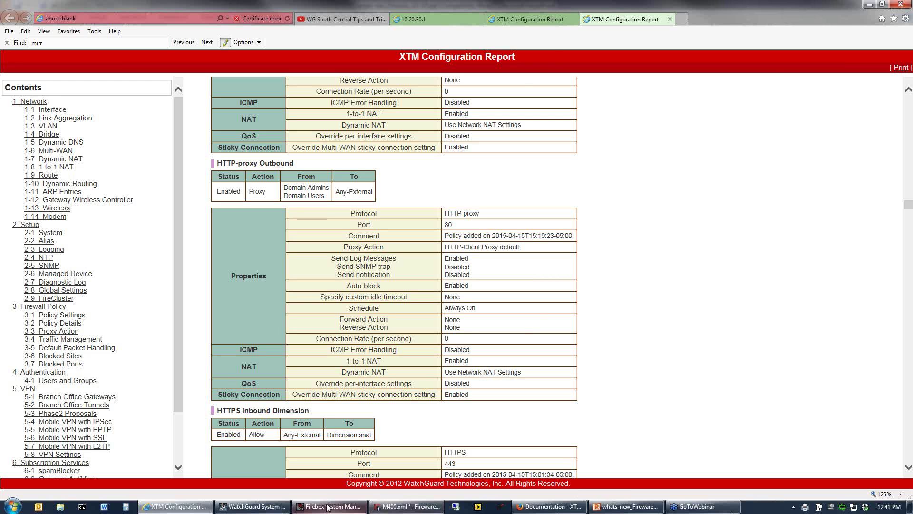
Back in PowerPoint, advance to slide 73, 'Logging Enhancements'.
click(624, 507)
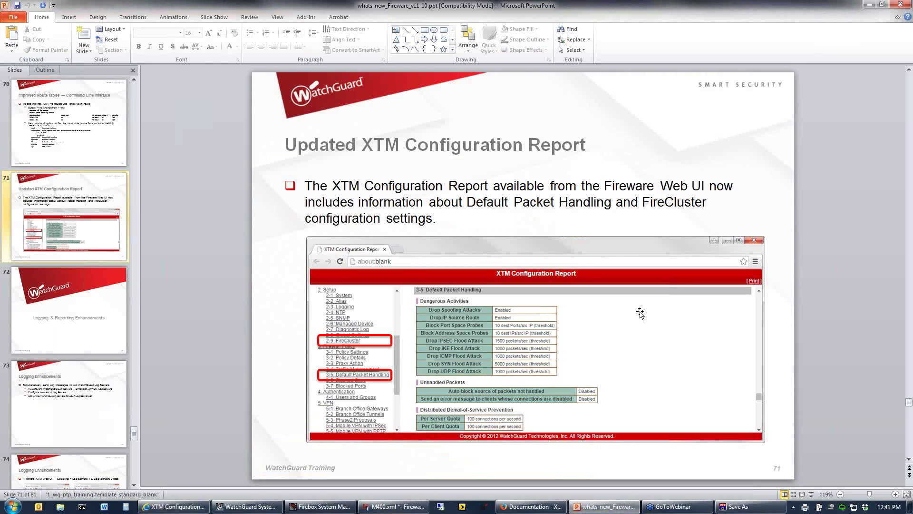
scroll(641, 312, down, 1)
scroll(642, 314, down, 1)
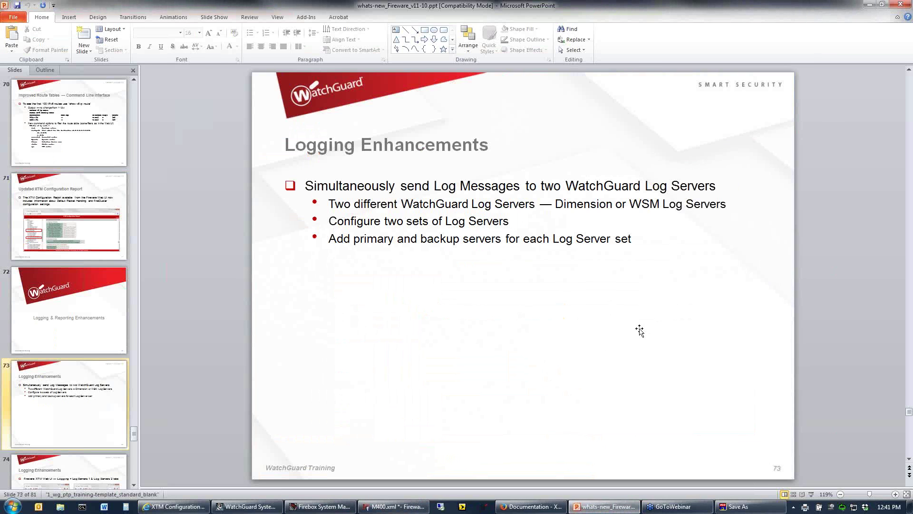